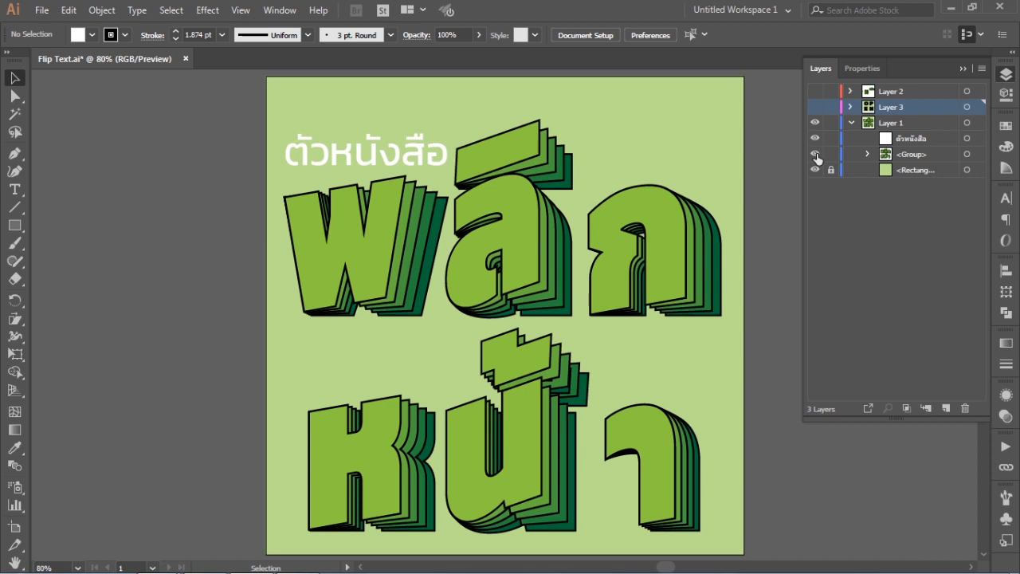
Hide the heading text and lettering group in Layer 1, show Layer 3, and hide Layer 1.
{"action": "left_click", "coordinate": [851, 122]}
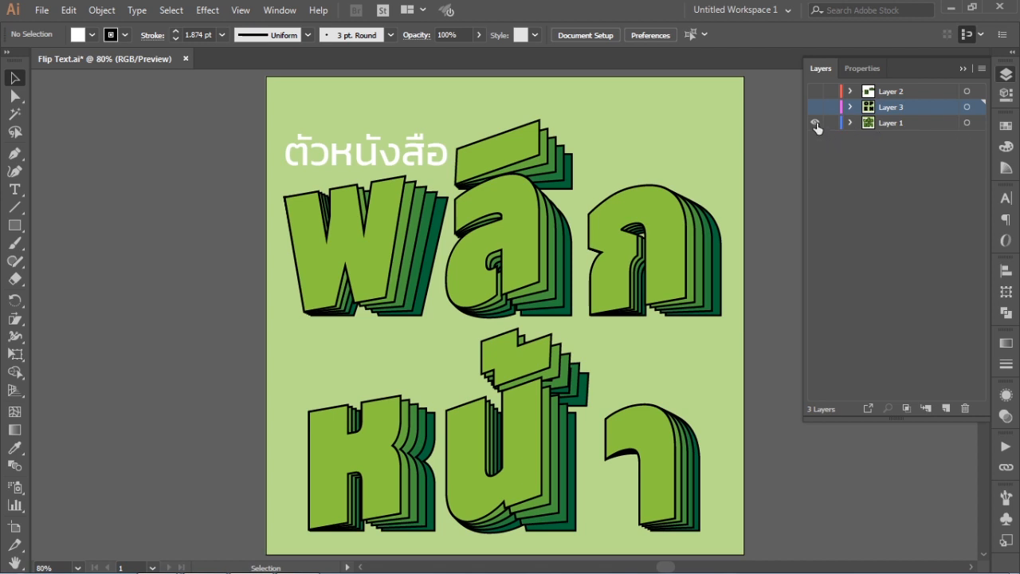
{"action": "left_click", "coordinate": [849, 123]}
{"action": "left_click", "coordinate": [815, 139]}
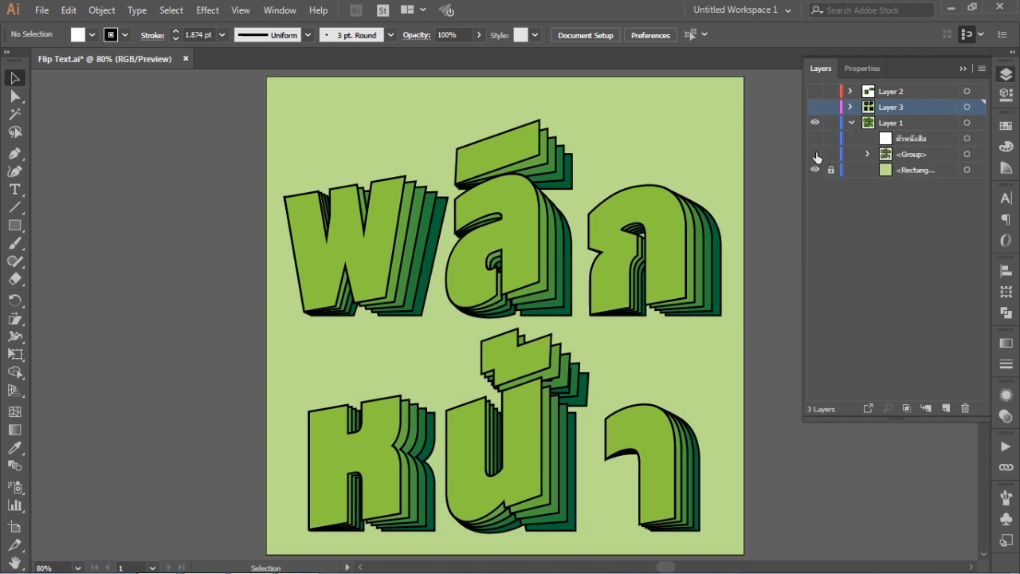
{"action": "left_click", "coordinate": [815, 153]}
{"action": "left_click", "coordinate": [814, 107]}
{"action": "left_click", "coordinate": [850, 122]}
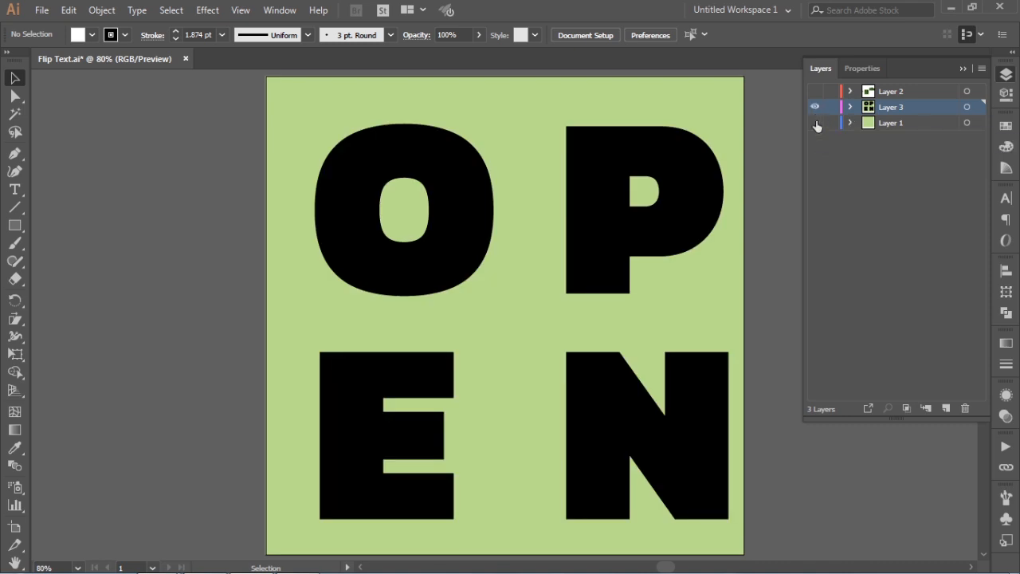
{"action": "left_click", "coordinate": [814, 123]}
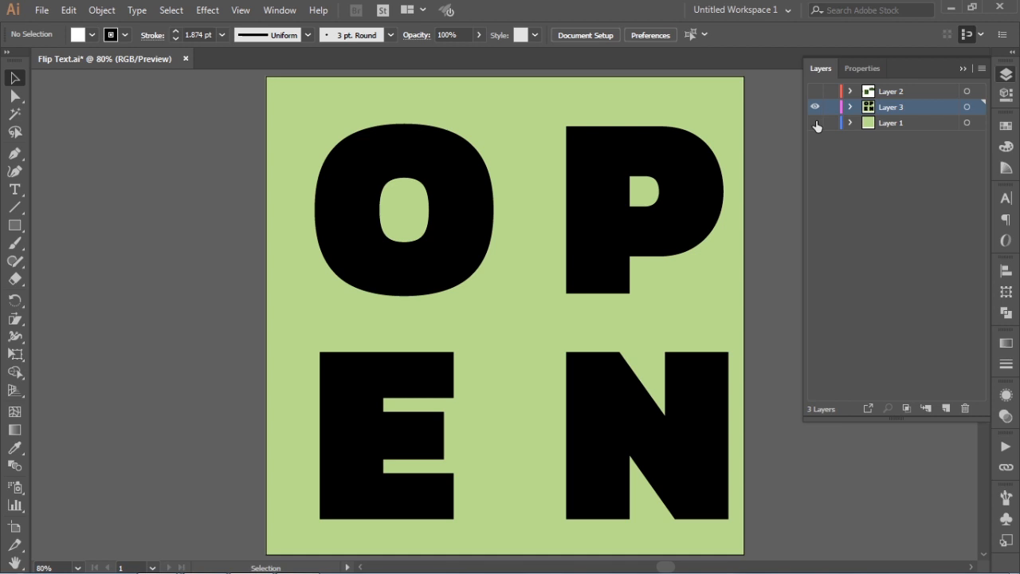
Duplicate the black letter O directly in front of itself and fill the copy with white.
{"action": "left_click", "coordinate": [433, 159]}
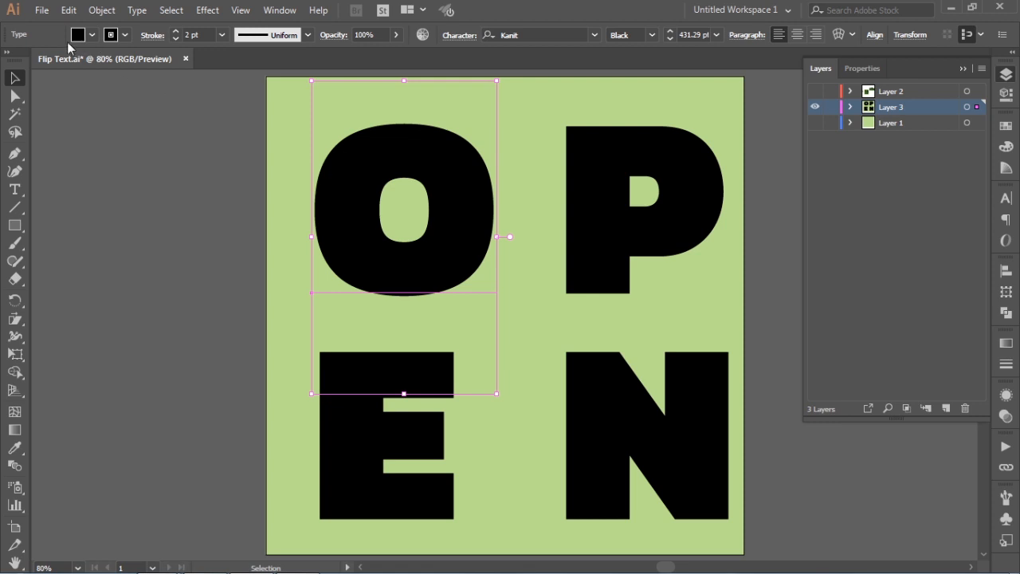
{"action": "left_click", "coordinate": [68, 10]}
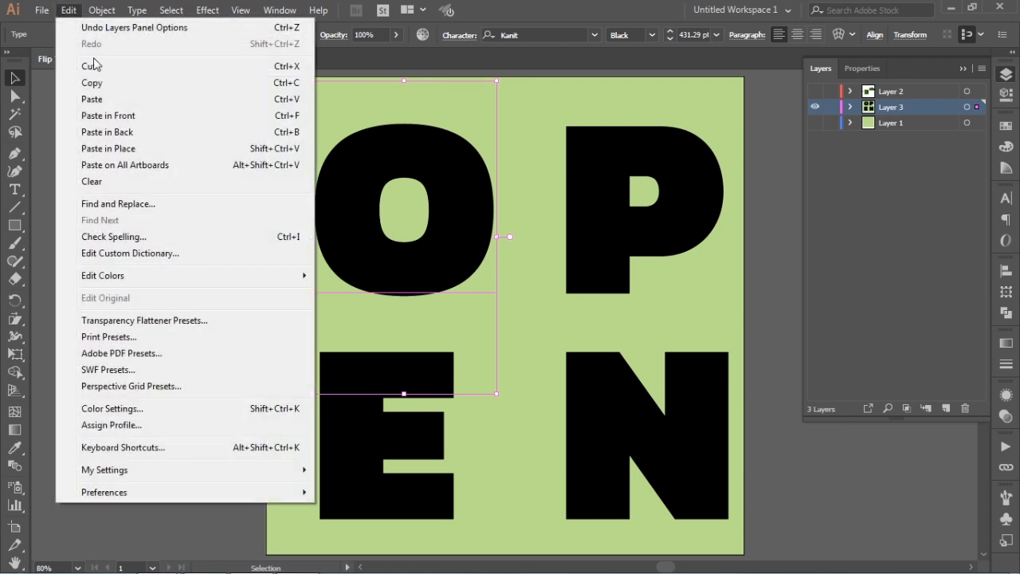
{"action": "left_click", "coordinate": [97, 86]}
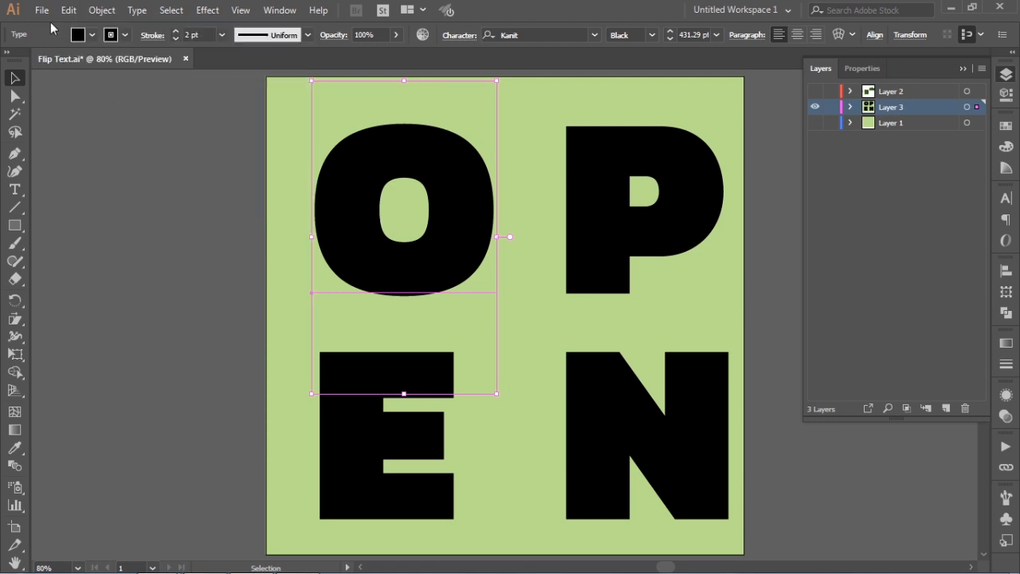
{"action": "left_click", "coordinate": [68, 10]}
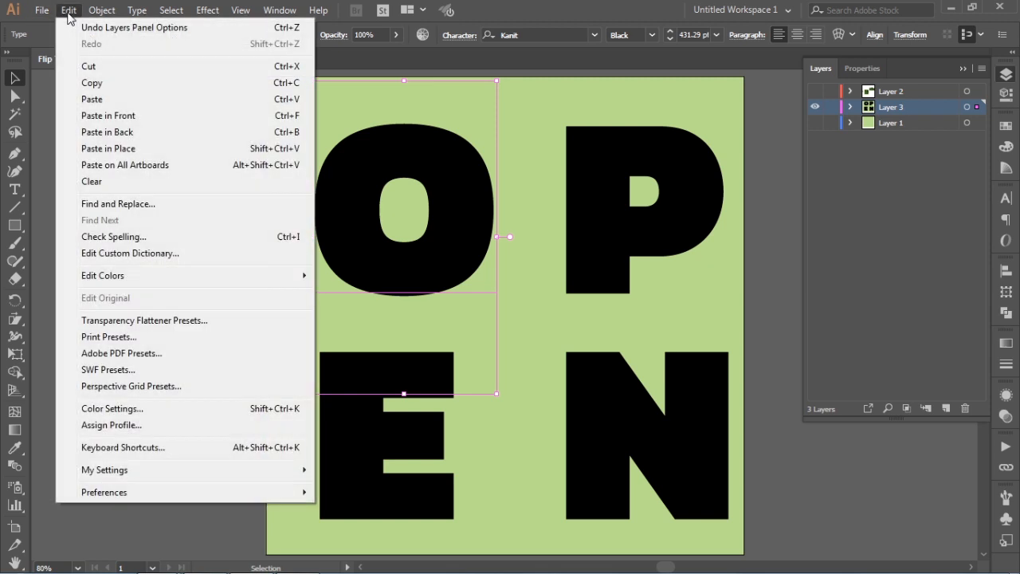
{"action": "left_click", "coordinate": [123, 115]}
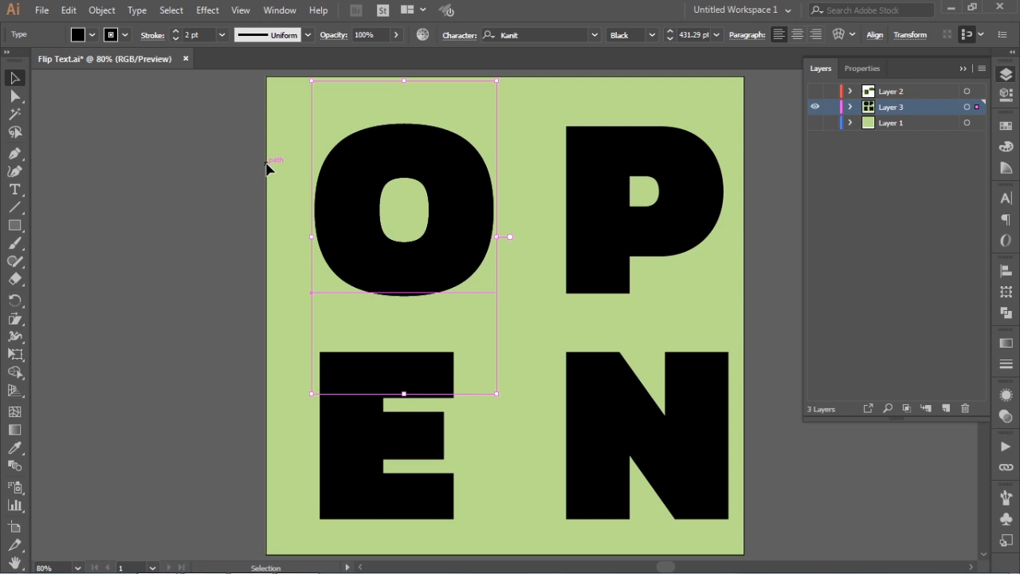
{"action": "left_click", "coordinate": [1007, 129]}
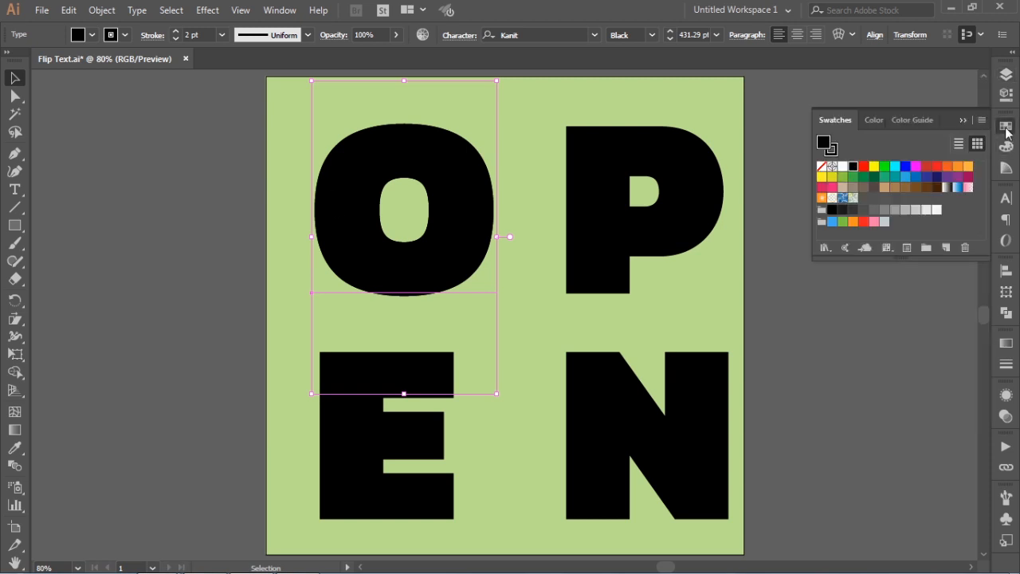
{"action": "left_click", "coordinate": [841, 167]}
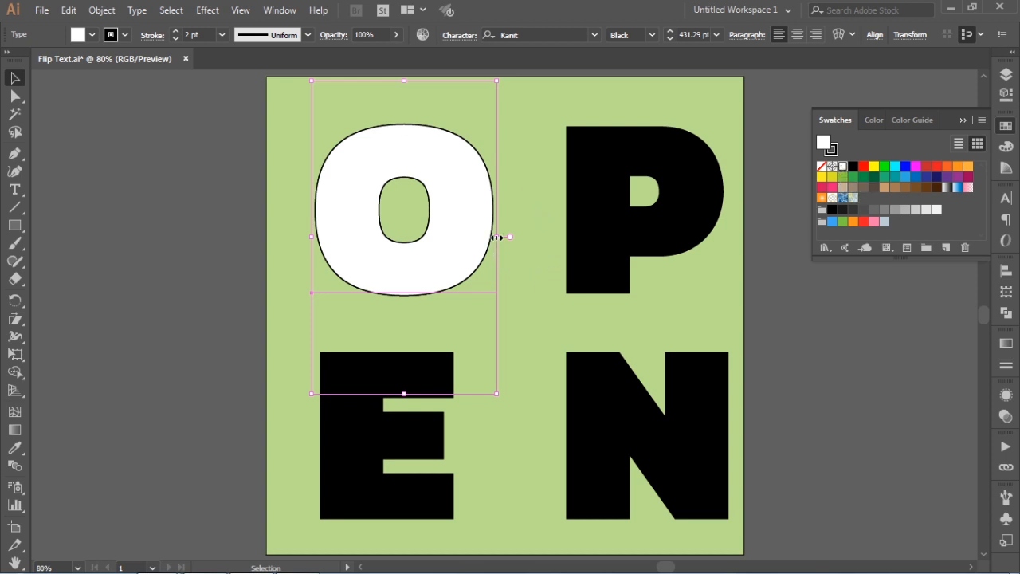
Narrow the white O from its right side and shear it vertically by about -6.6° along the 90° axis.
{"action": "left_click_drag", "start_coordinate": [497, 236], "coordinate": [483, 234]}
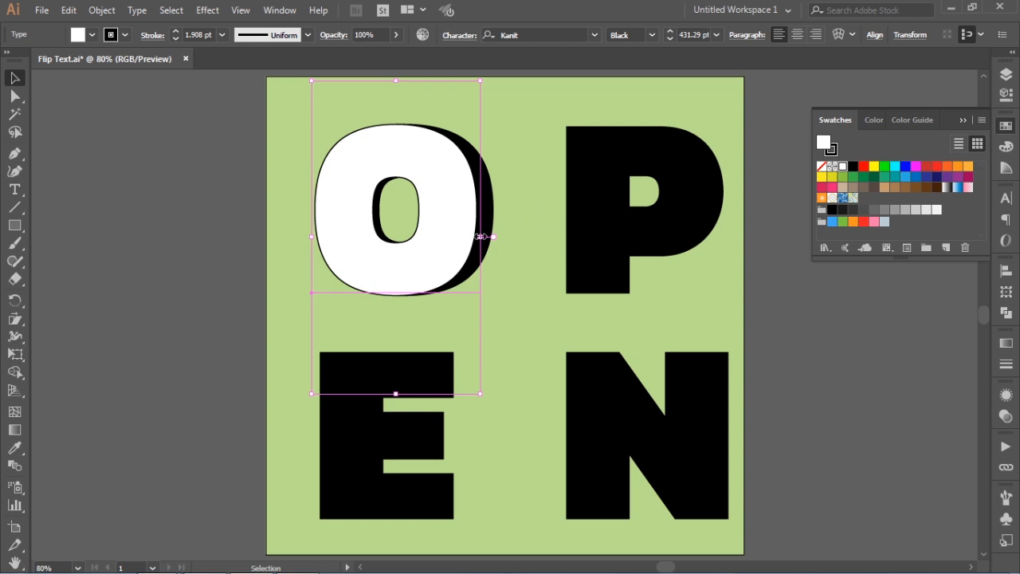
{"action": "left_click_drag", "start_coordinate": [494, 237], "coordinate": [490, 237]}
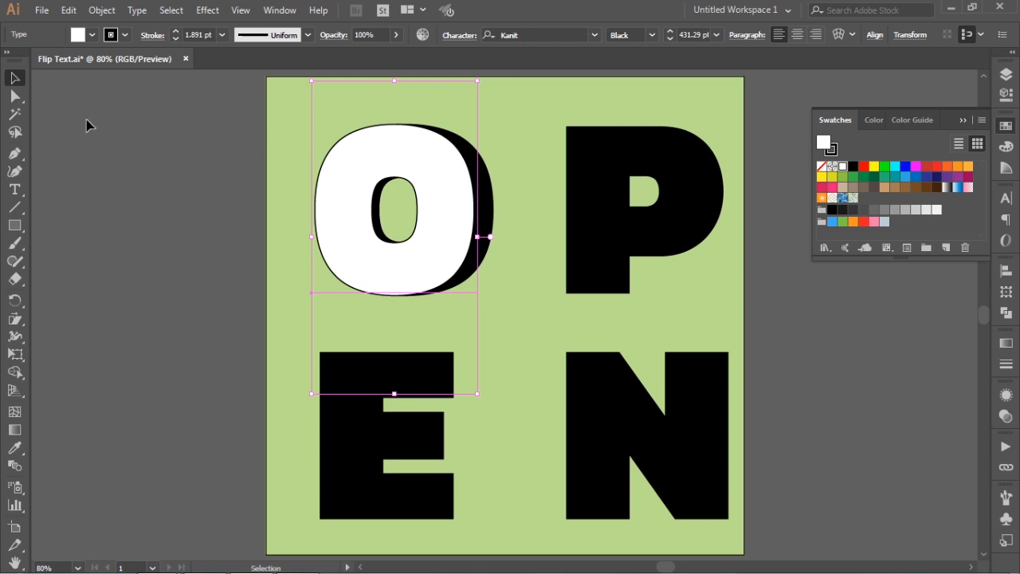
{"action": "left_click", "coordinate": [15, 323]}
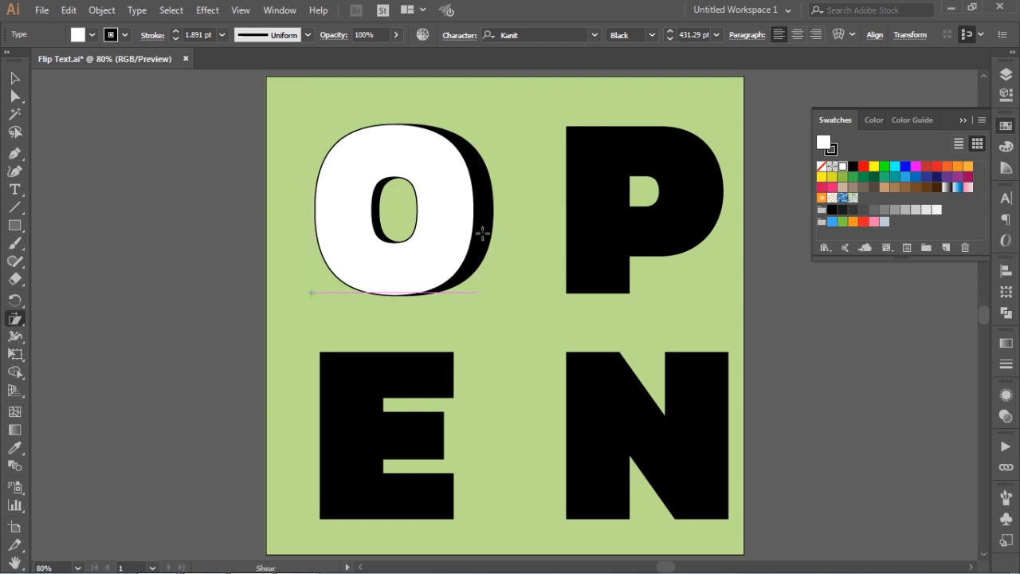
{"action": "left_click_drag", "start_coordinate": [474, 221], "coordinate": [470, 211]}
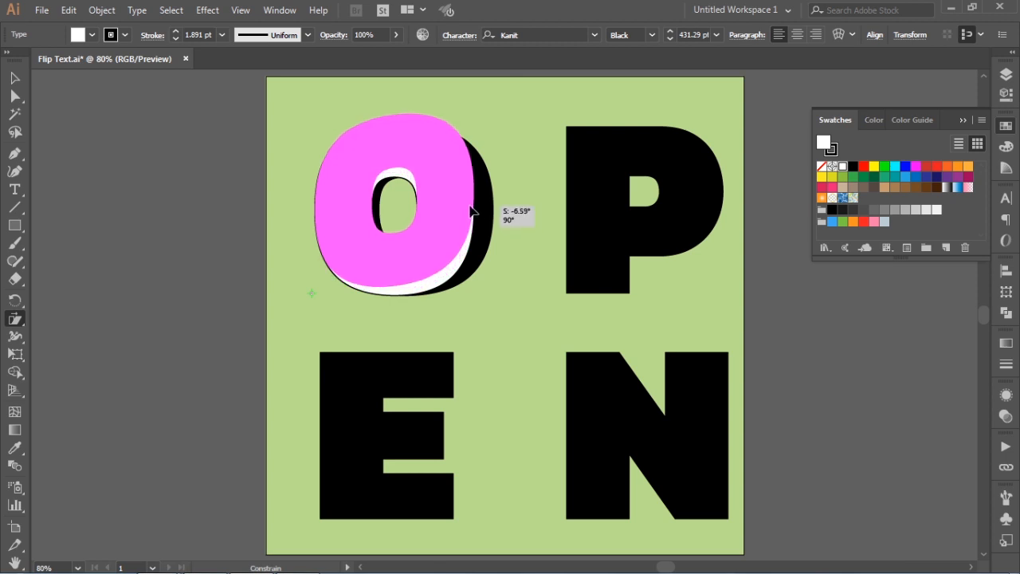
{"action": "left_click_drag", "start_coordinate": [470, 210], "coordinate": [469, 214]}
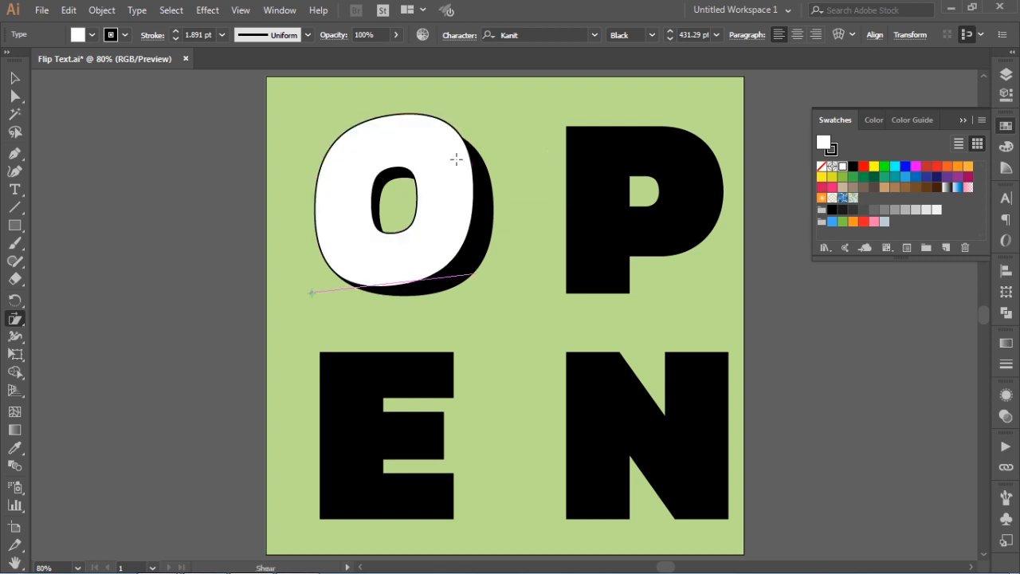
{"action": "left_click", "coordinate": [14, 77]}
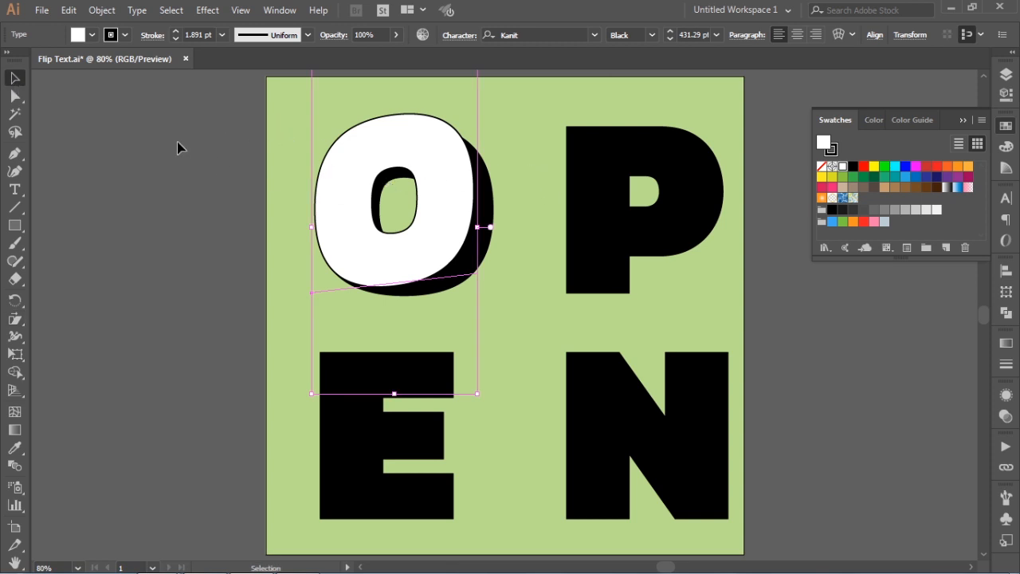
Try a blend between the white O and the black O behind it.
{"action": "left_click_drag", "start_coordinate": [177, 142], "coordinate": [503, 225]}
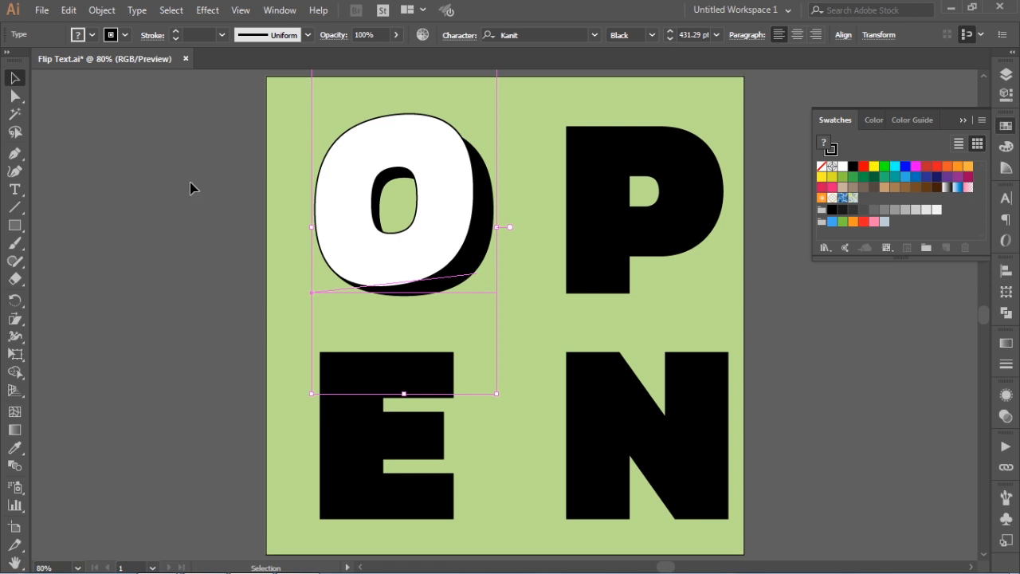
{"action": "left_click", "coordinate": [102, 10]}
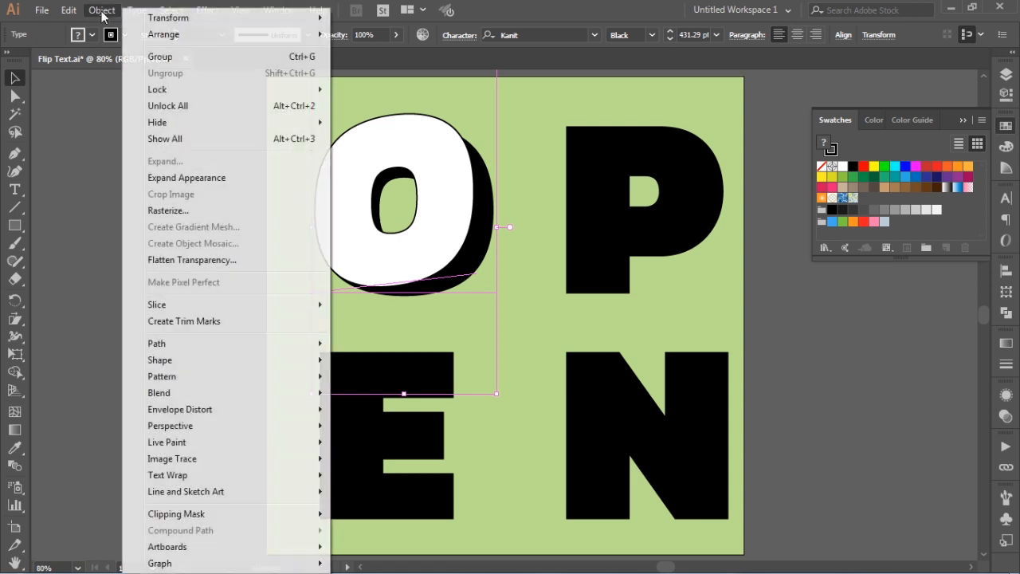
{"action": "mouse_move", "coordinate": [185, 396]}
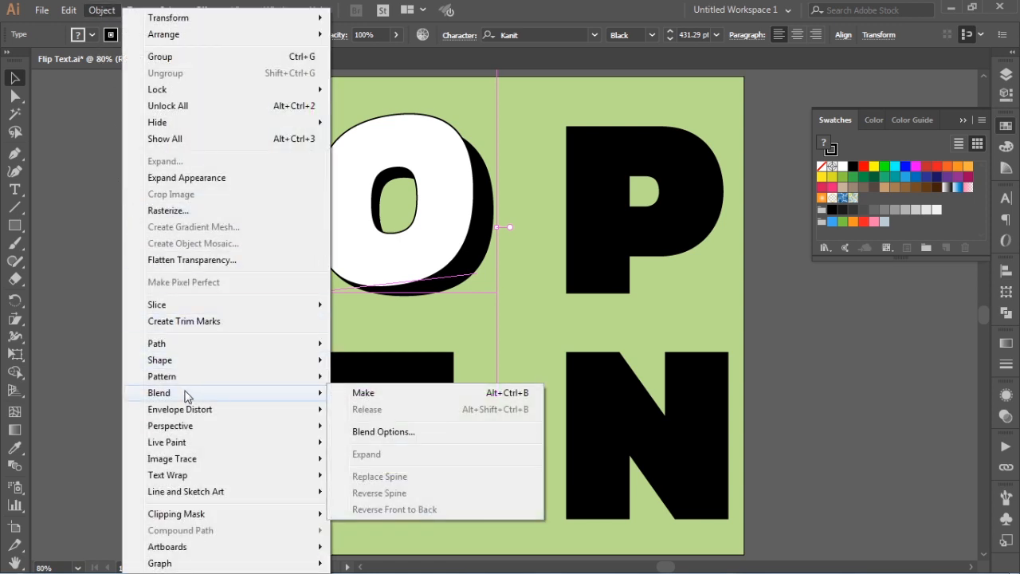
{"action": "left_click", "coordinate": [383, 395]}
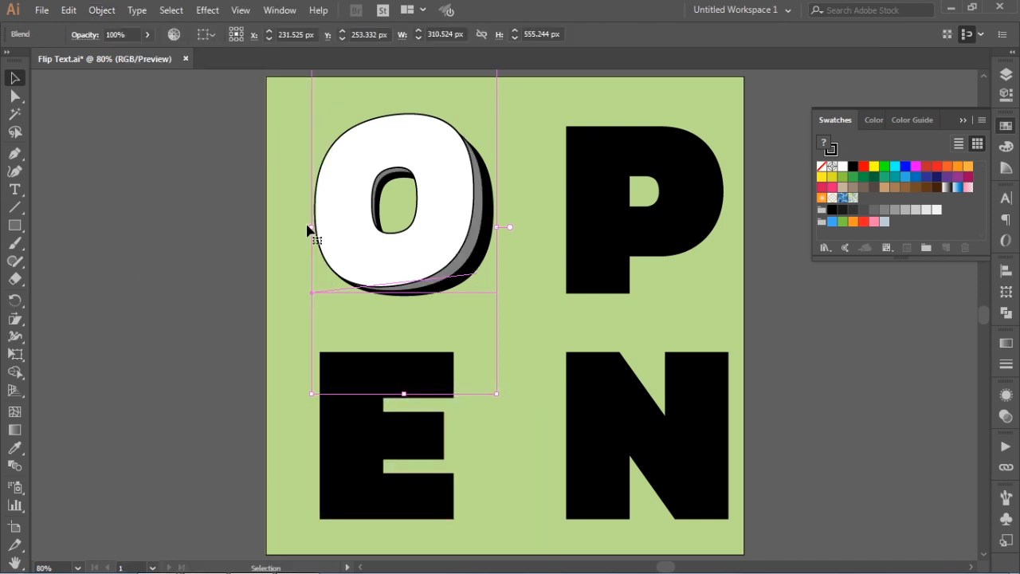
Preview the O blend with Specified Steps spacing raised to 5, and discard the blend option changes.
{"action": "left_click", "coordinate": [101, 10]}
{"action": "mouse_move", "coordinate": [168, 393]}
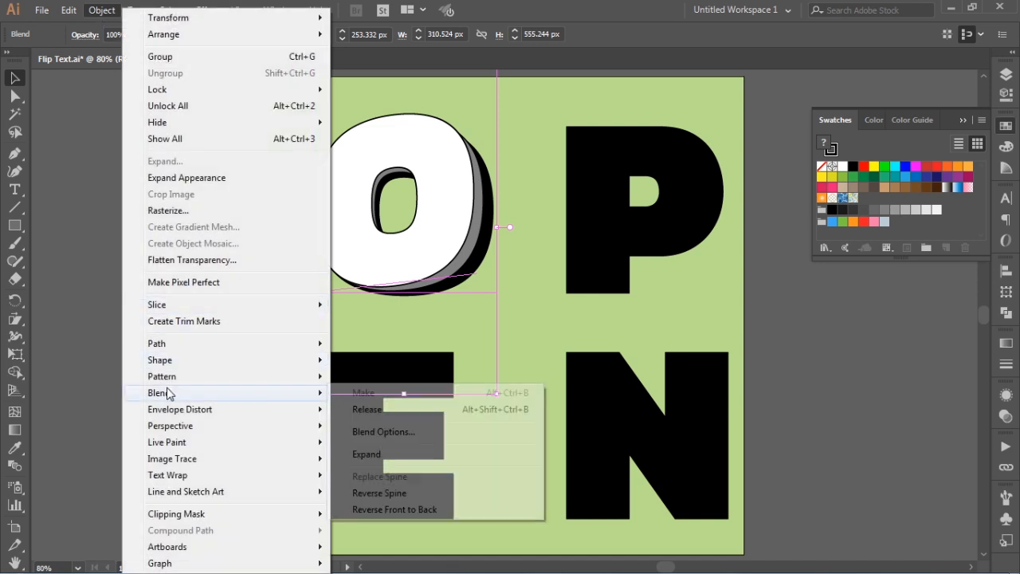
{"action": "left_click", "coordinate": [446, 431]}
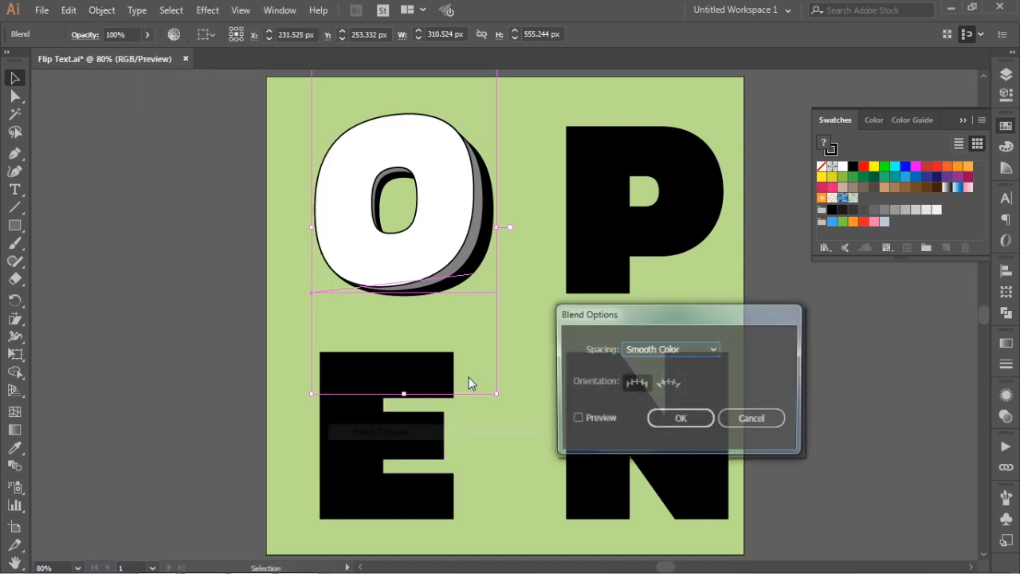
{"action": "left_click", "coordinate": [672, 356]}
{"action": "left_click", "coordinate": [647, 377]}
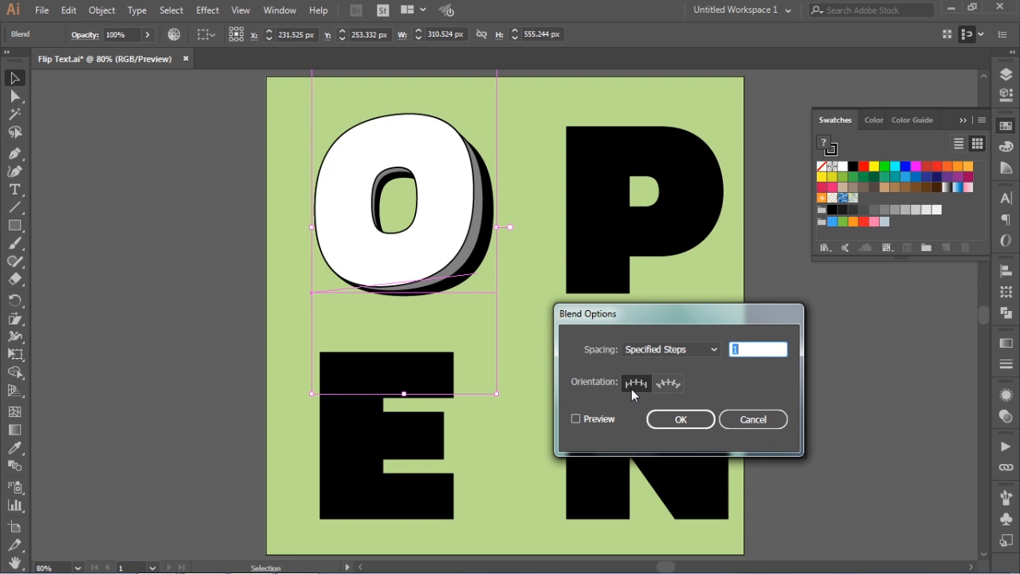
{"action": "left_click", "coordinate": [576, 419]}
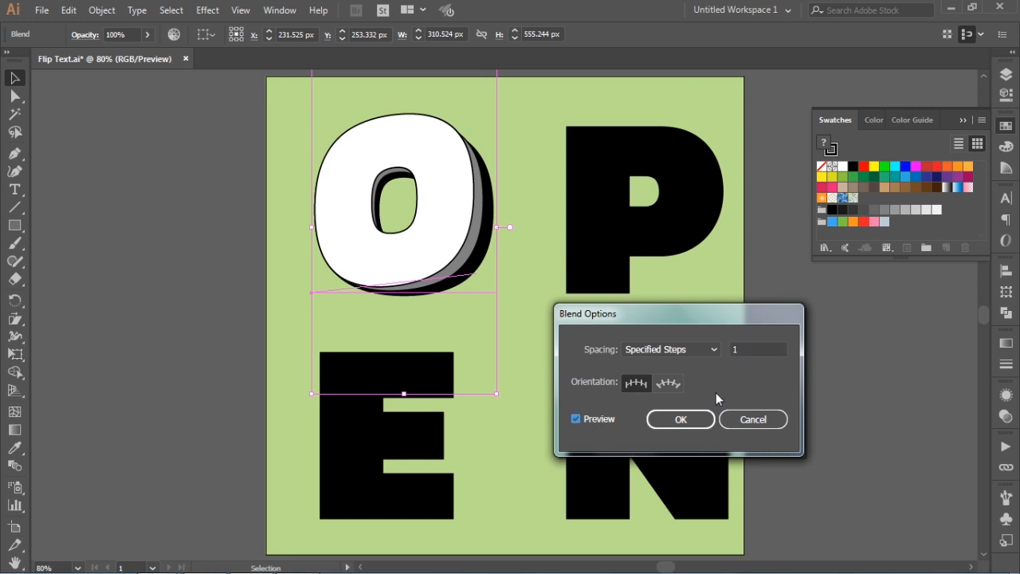
{"action": "left_click", "coordinate": [750, 348]}
{"action": "key", "text": "Up"}
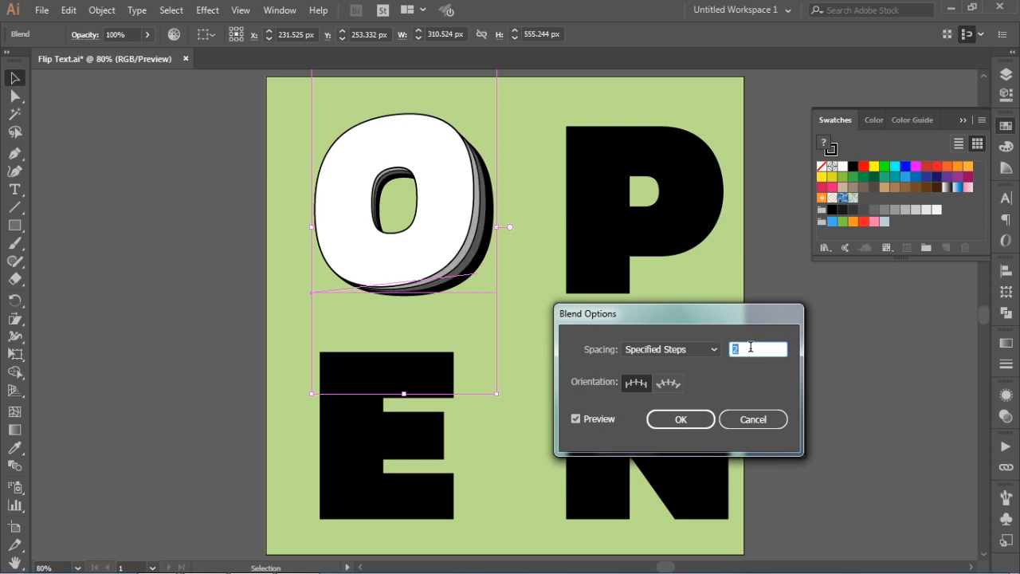
{"action": "key", "text": "Up"}
{"action": "key", "text": "Up"}
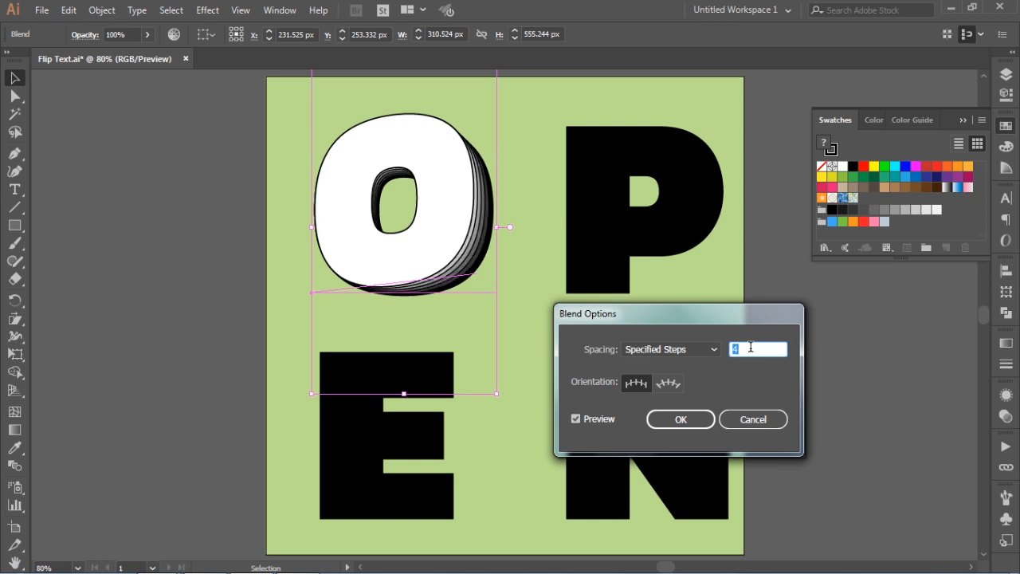
{"action": "key", "text": "Up"}
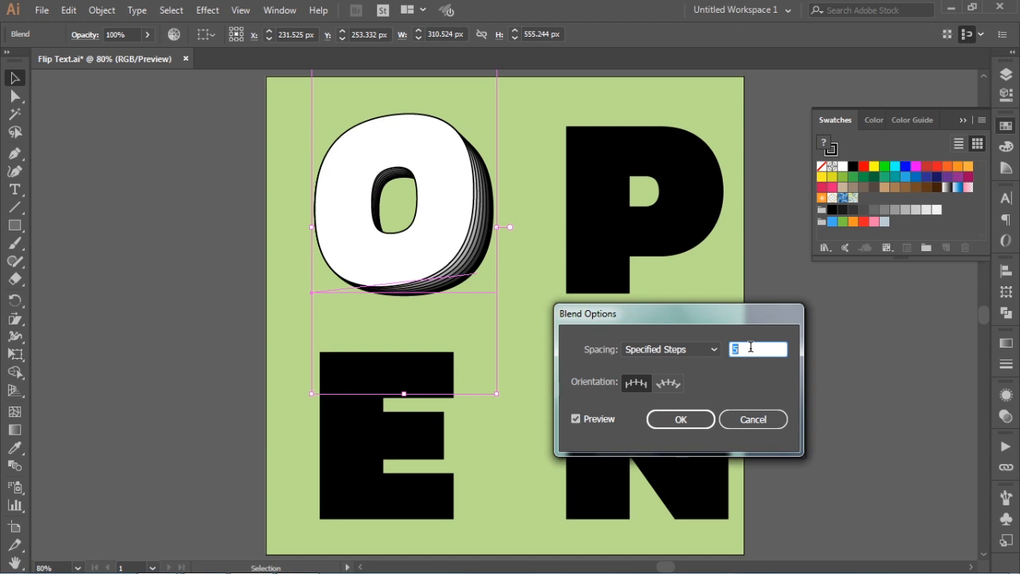
{"action": "left_click", "coordinate": [746, 419]}
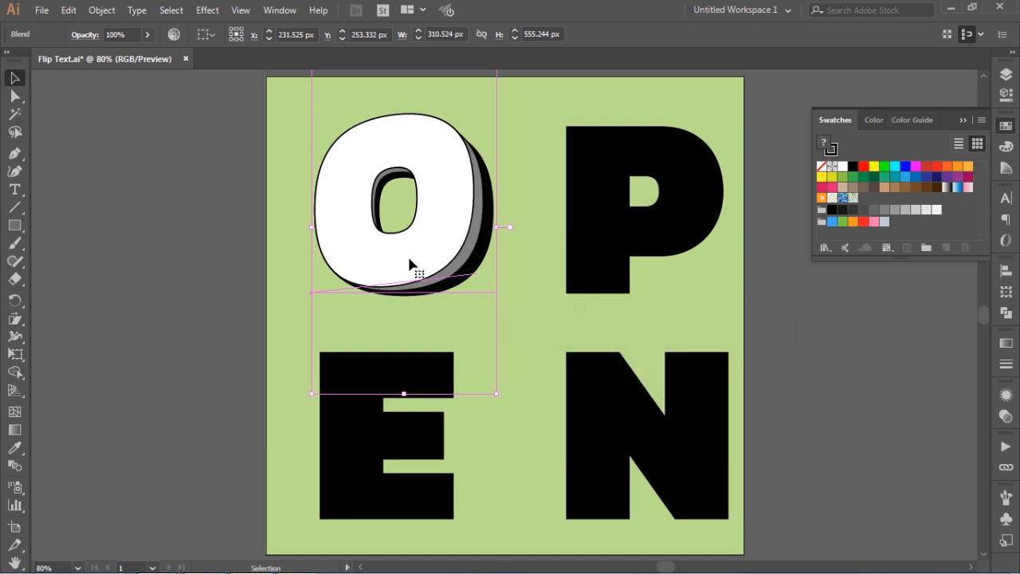
Undo the blend between the two O letters and deselect everything.
{"action": "key", "text": "a"}
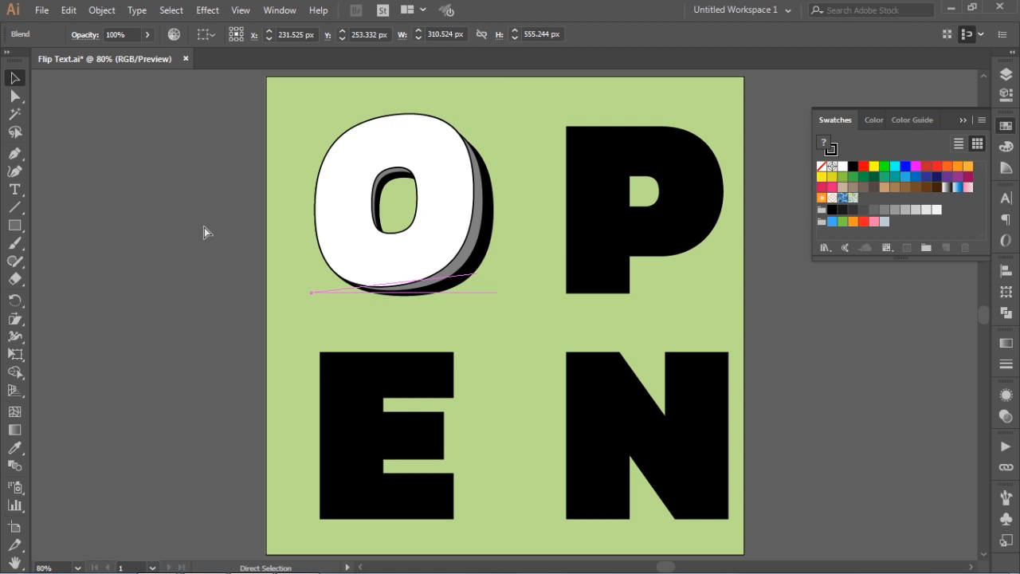
{"action": "key", "text": "v"}
{"action": "left_click", "coordinate": [196, 249]}
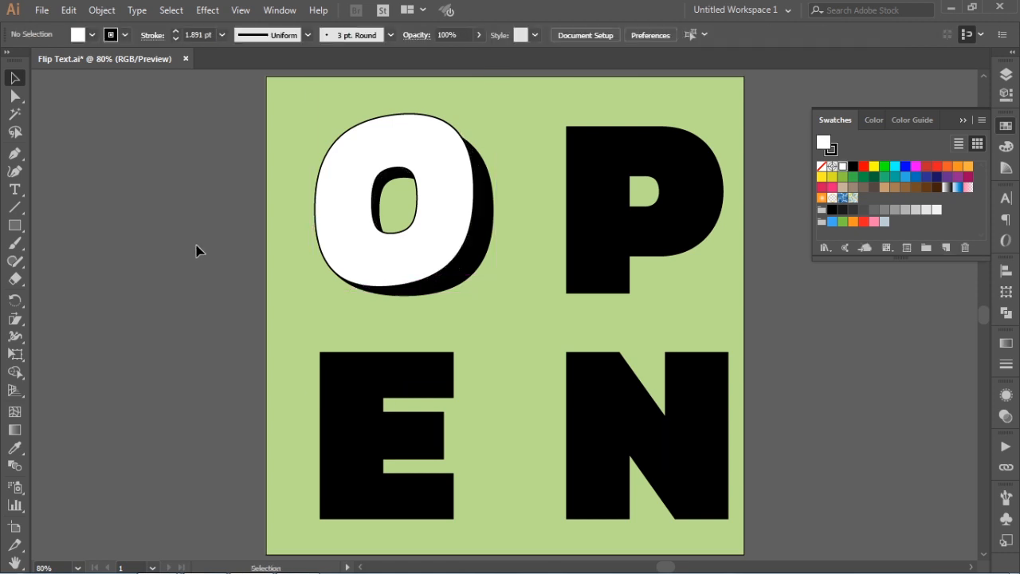
Narrow the white O further from its right side to expose more of the black O.
{"action": "left_click", "coordinate": [442, 227]}
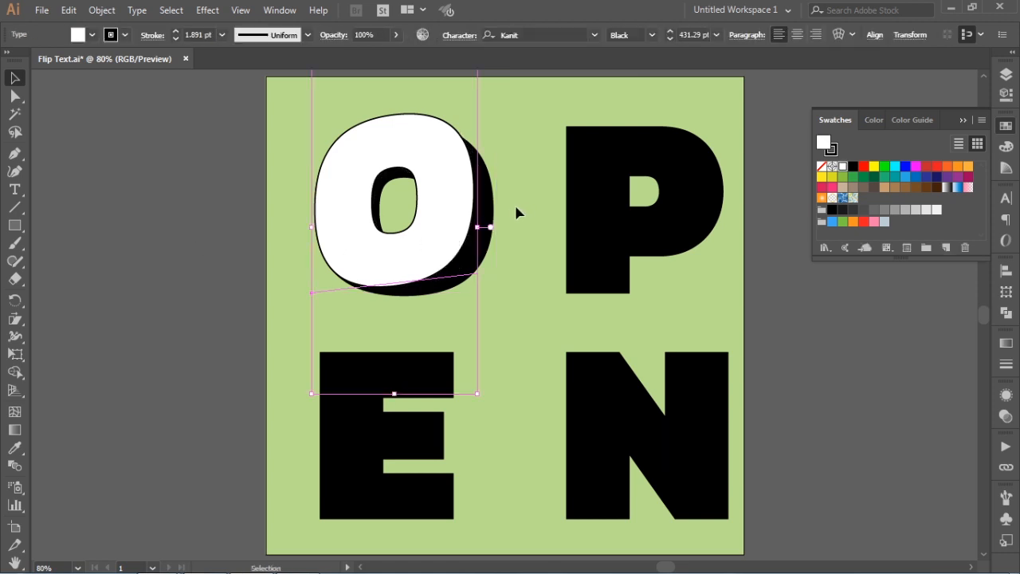
{"action": "left_click_drag", "start_coordinate": [481, 228], "coordinate": [468, 228]}
{"action": "left_click", "coordinate": [235, 227]}
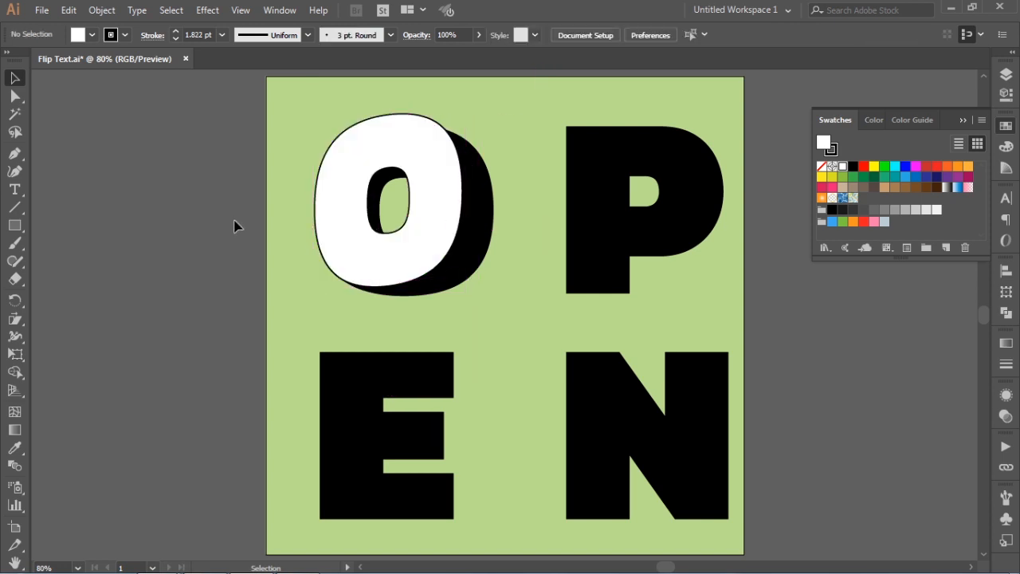
Make a blend between the narrowed white O and the black O behind it.
{"action": "left_click_drag", "start_coordinate": [226, 179], "coordinate": [468, 228]}
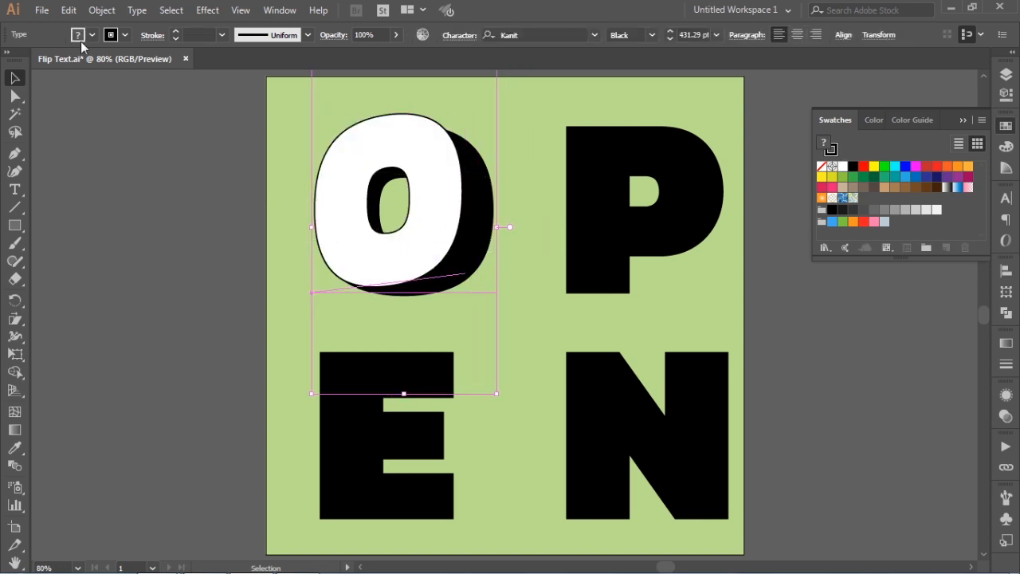
{"action": "left_click", "coordinate": [100, 11]}
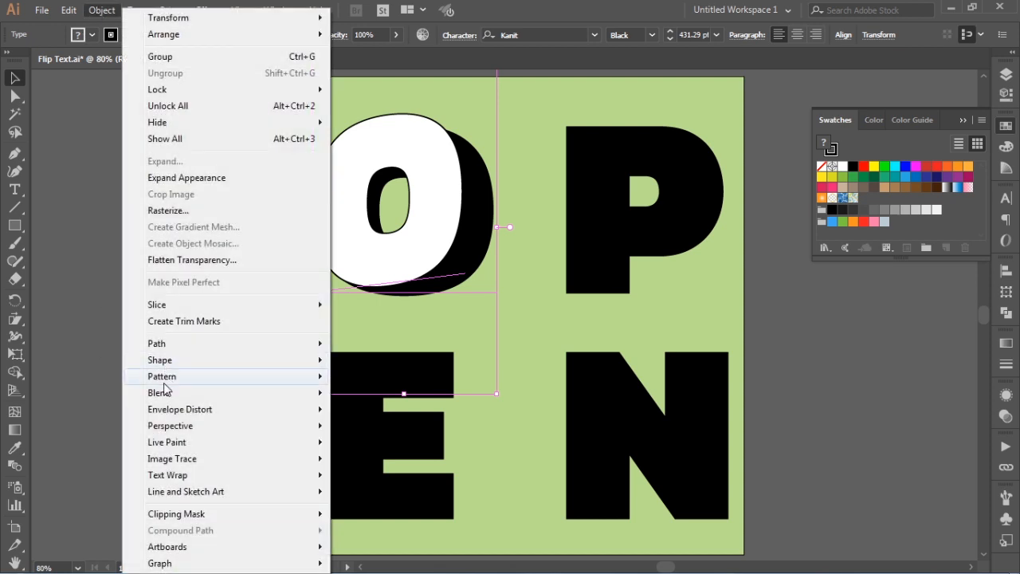
{"action": "mouse_move", "coordinate": [166, 395]}
{"action": "left_click", "coordinate": [378, 394]}
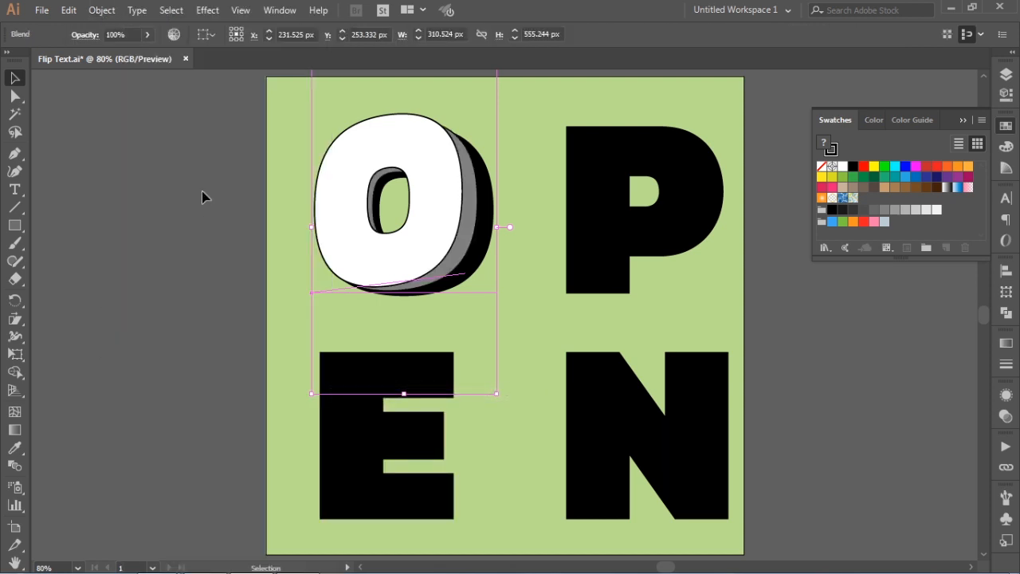
Set the O blend's spacing to Specified Steps with 5 steps, apply it and deselect the blend.
{"action": "left_click", "coordinate": [101, 10]}
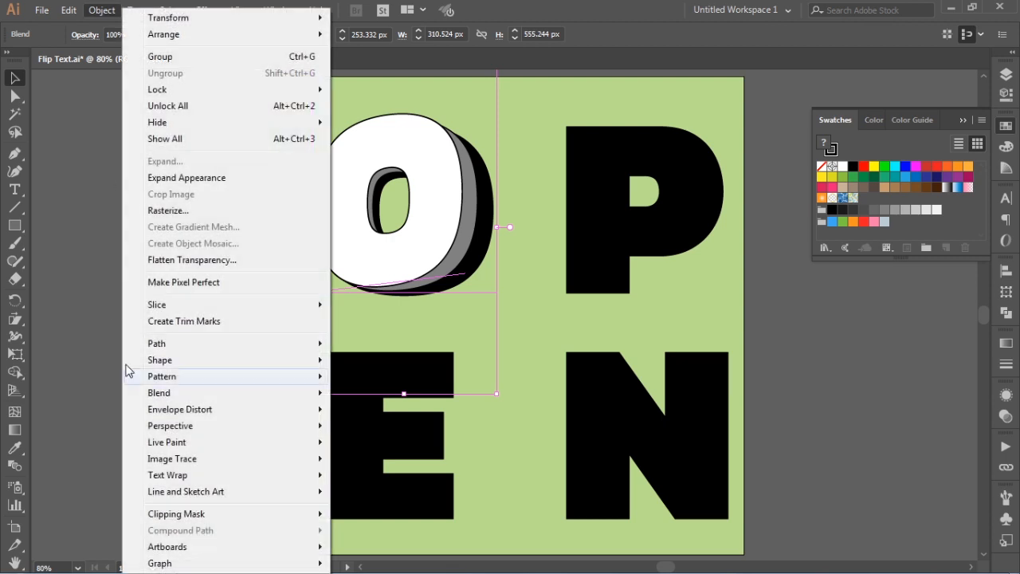
{"action": "mouse_move", "coordinate": [195, 393]}
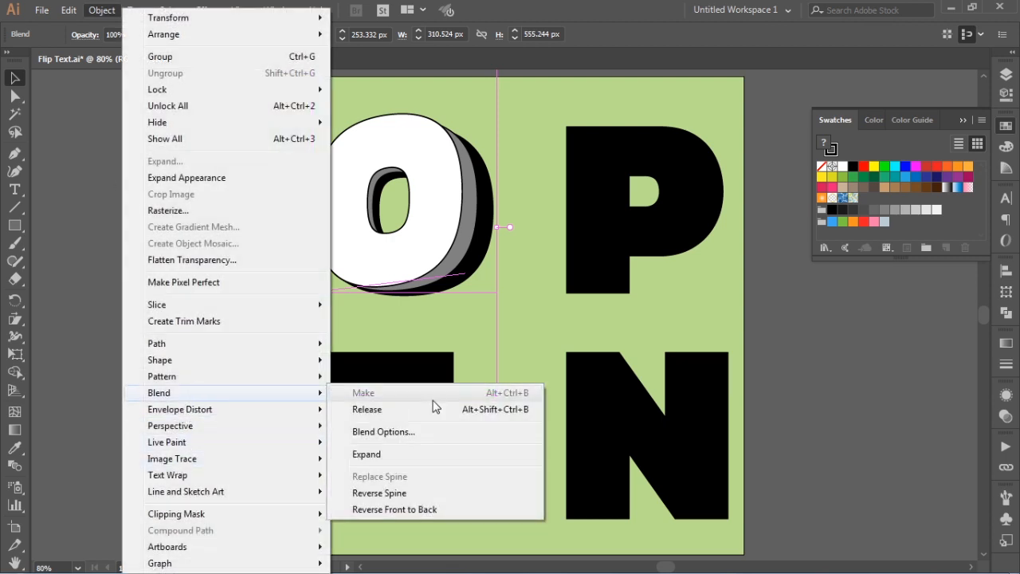
{"action": "left_click", "coordinate": [396, 432]}
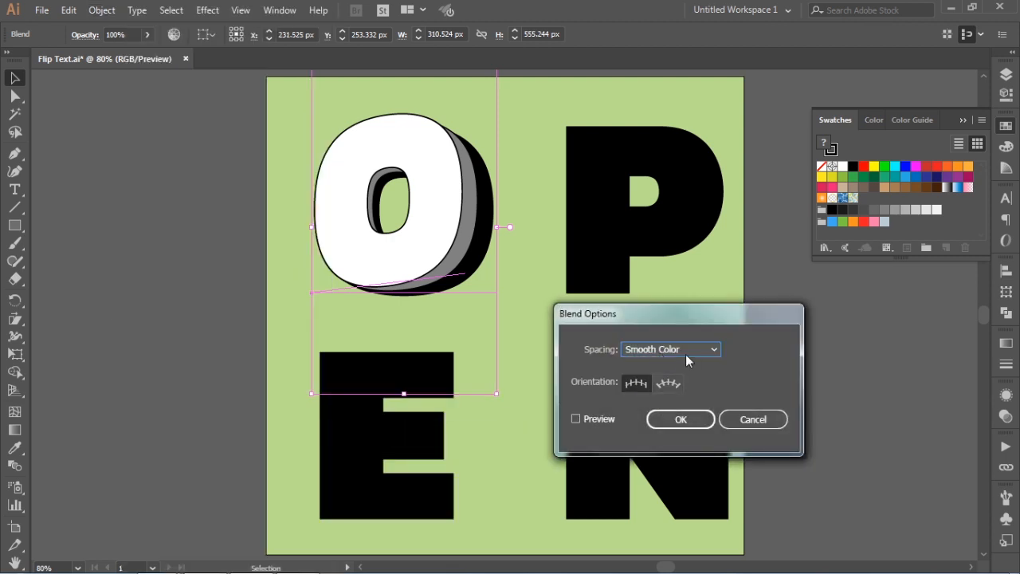
{"action": "left_click", "coordinate": [689, 351]}
{"action": "left_click", "coordinate": [689, 383]}
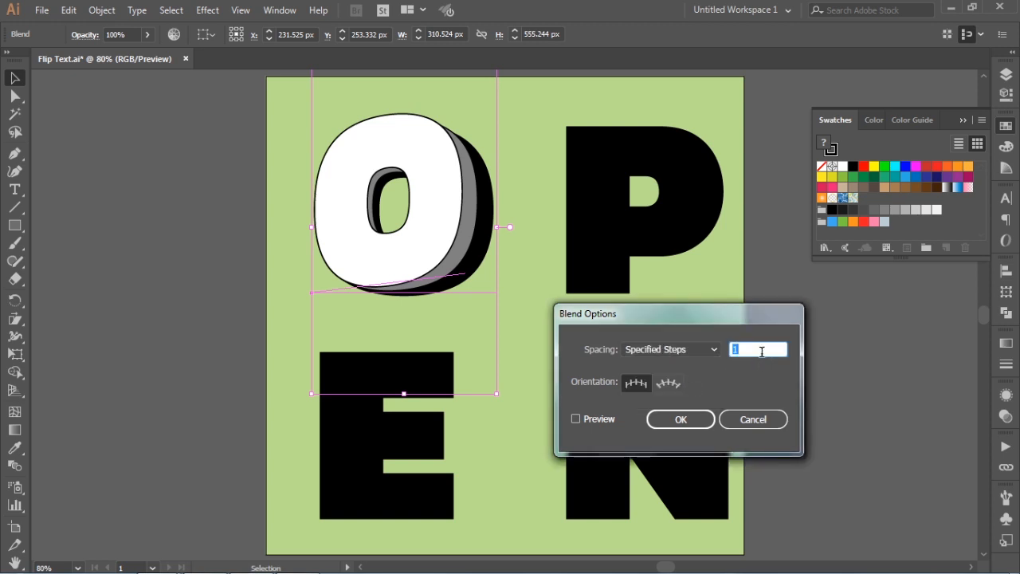
{"action": "type", "text": "5"}
{"action": "left_click", "coordinate": [599, 418]}
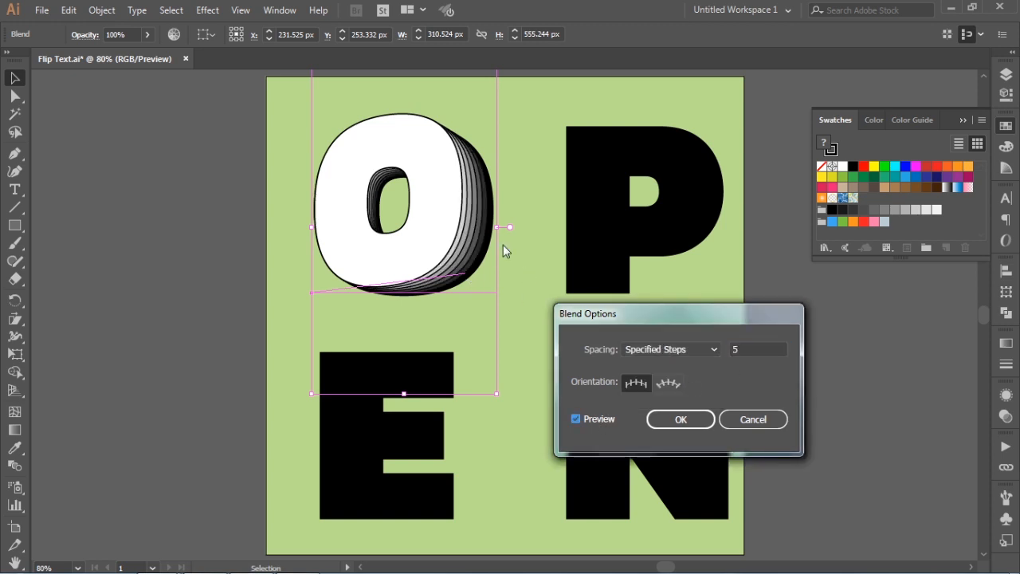
{"action": "left_click", "coordinate": [681, 419]}
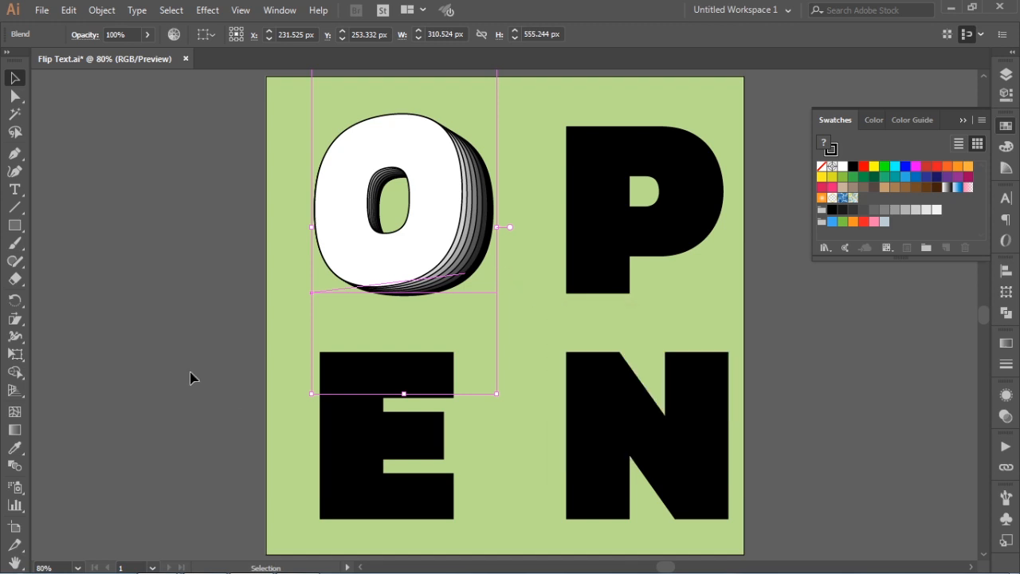
{"action": "left_click", "coordinate": [208, 254]}
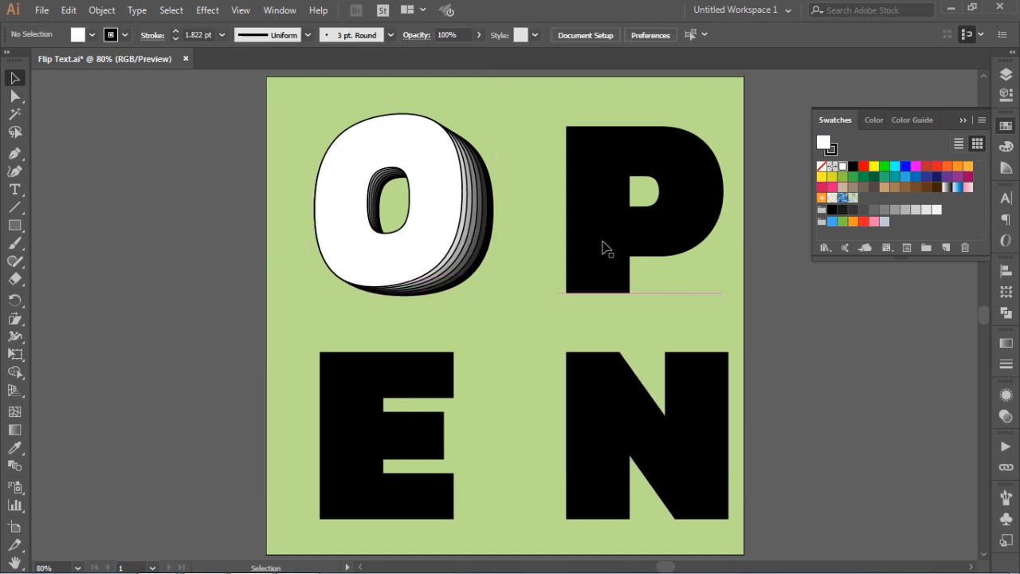
Fill the letter P with red and paste a copy of it directly in front.
{"action": "left_click", "coordinate": [668, 237]}
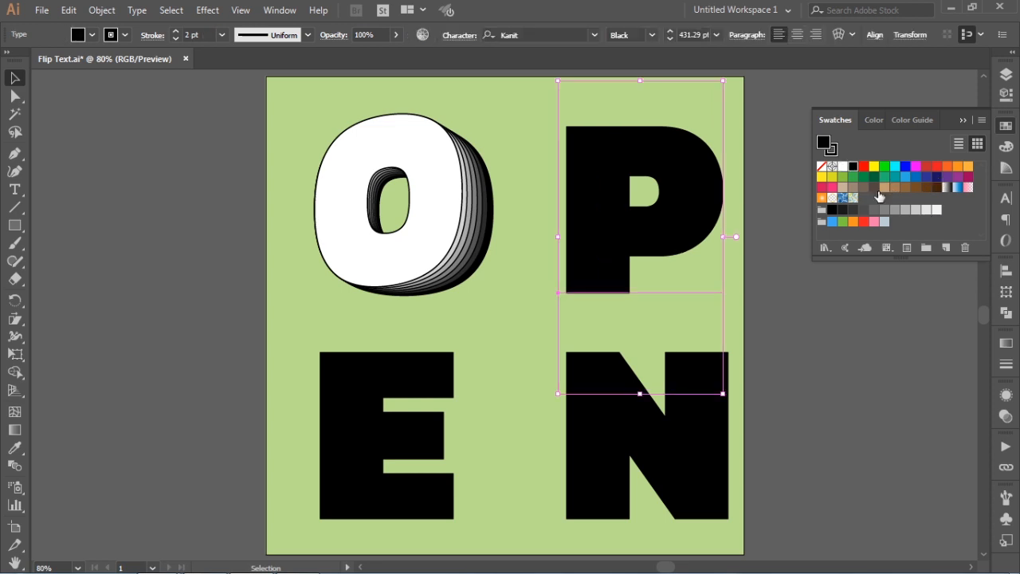
{"action": "left_click_drag", "start_coordinate": [863, 166], "coordinate": [667, 240]}
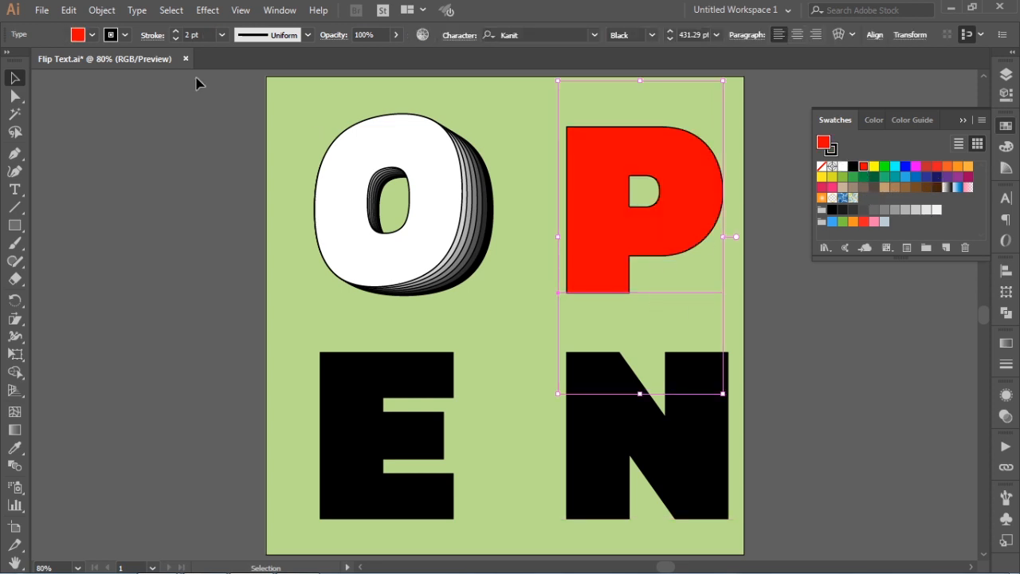
{"action": "left_click", "coordinate": [68, 11]}
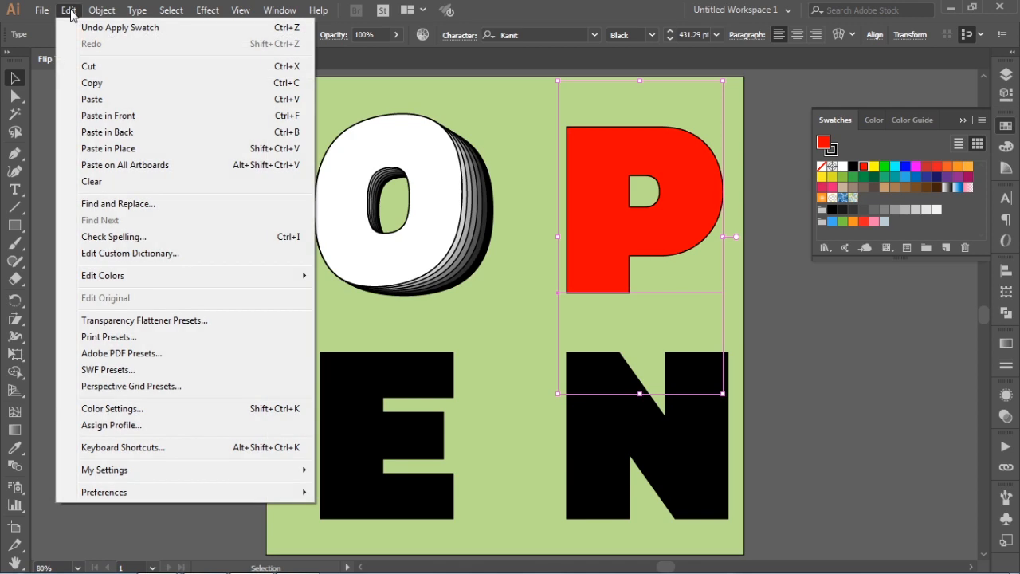
{"action": "left_click", "coordinate": [99, 83]}
{"action": "left_click", "coordinate": [67, 11]}
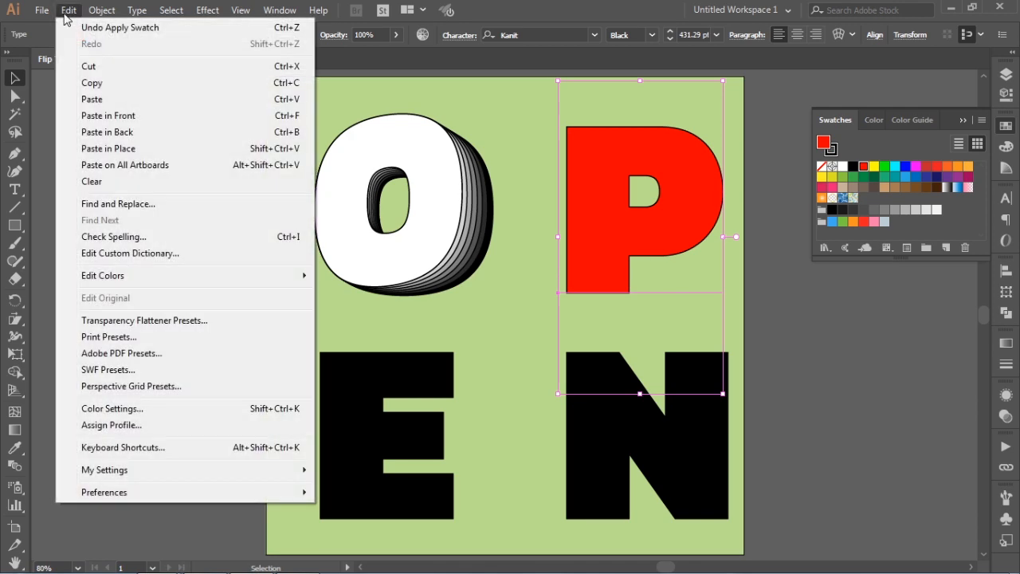
{"action": "left_click", "coordinate": [109, 116]}
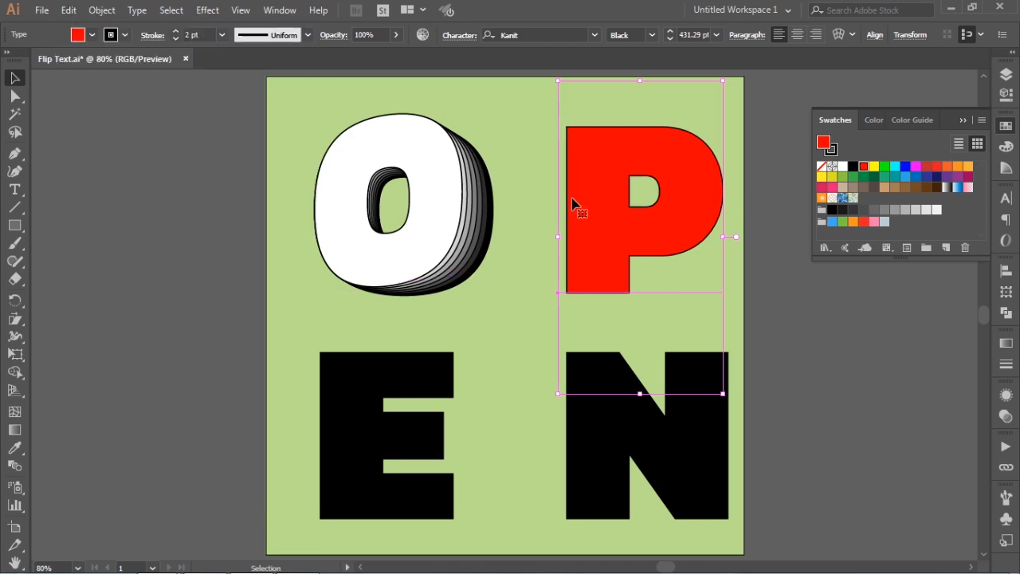
Narrow the front copy of the P from its right side and fill it with bright yellow.
{"action": "left_click_drag", "start_coordinate": [726, 238], "coordinate": [689, 237]}
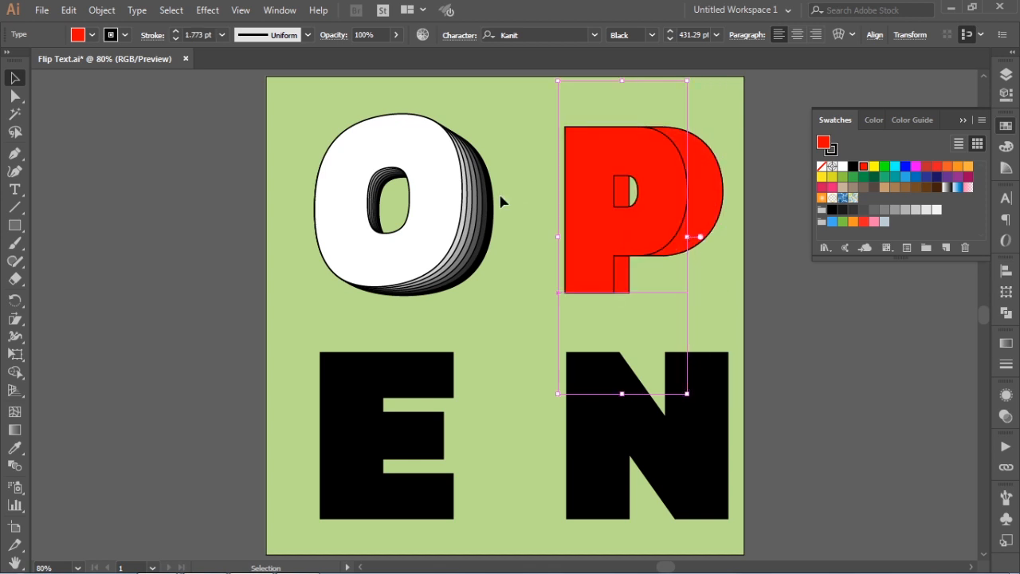
{"action": "left_click", "coordinate": [968, 167]}
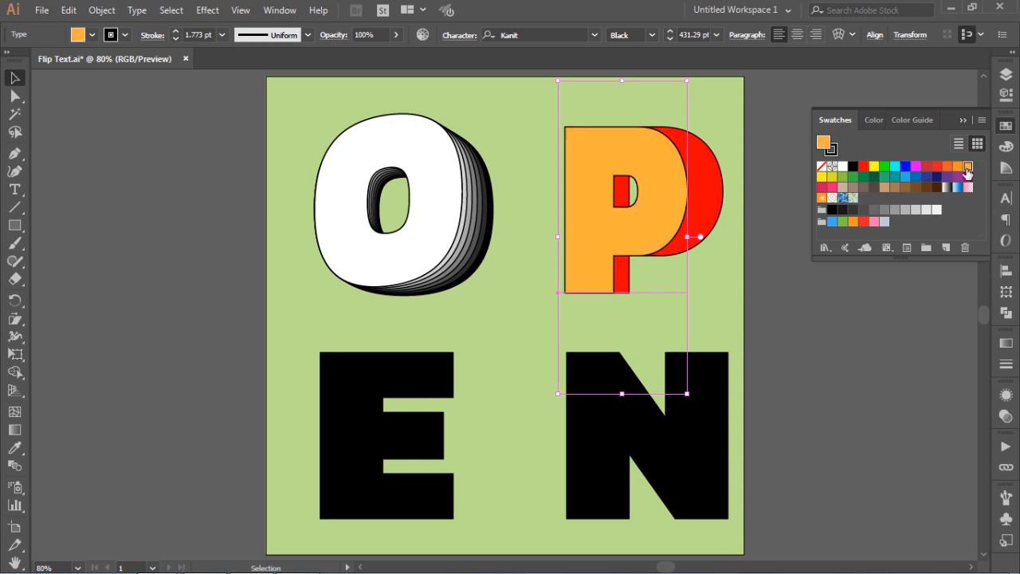
{"action": "left_click", "coordinate": [873, 166]}
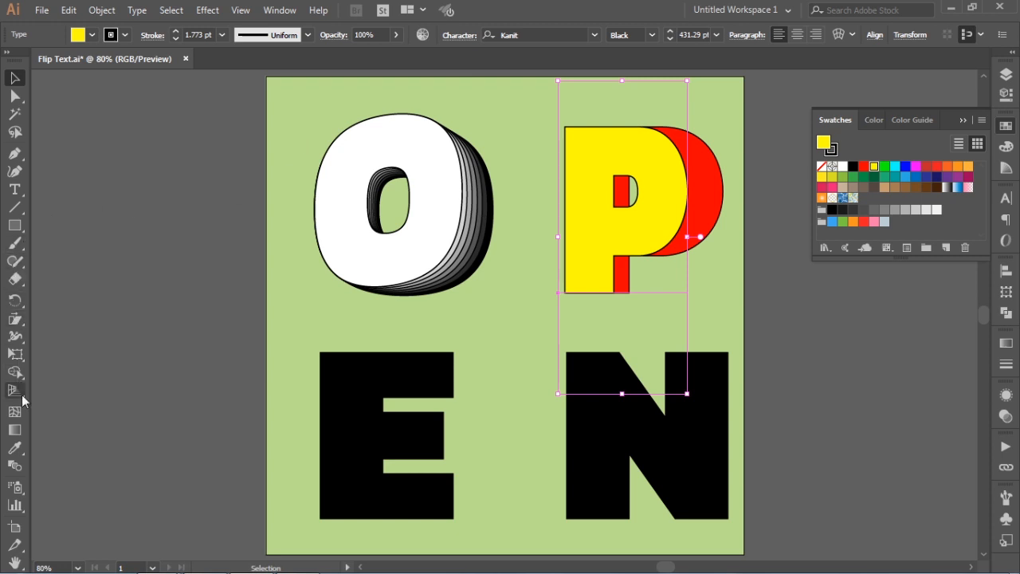
Shear the yellow P vertically so its right side slants upward over the red P.
{"action": "left_click", "coordinate": [15, 319]}
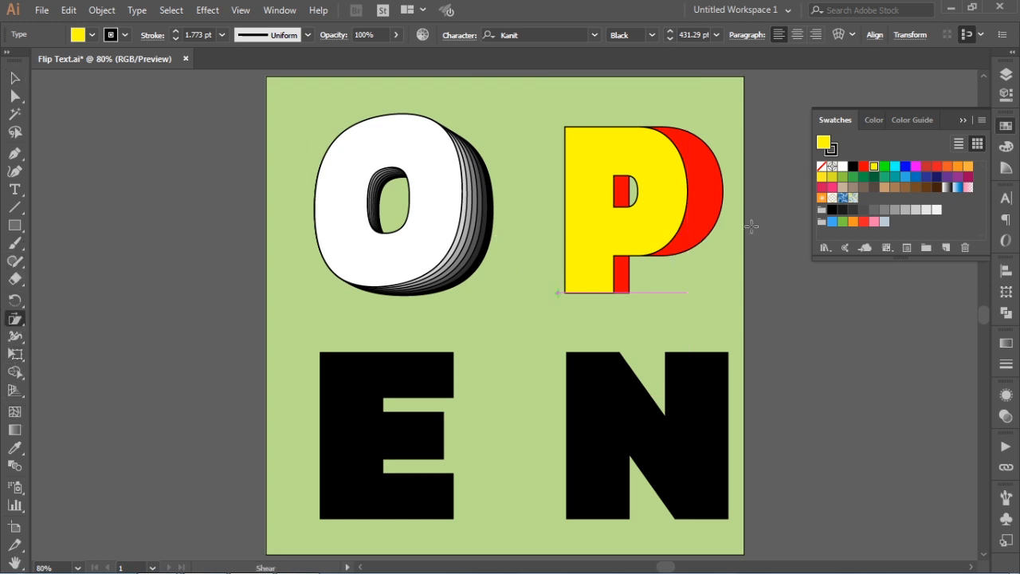
{"action": "left_click_drag", "start_coordinate": [704, 232], "coordinate": [604, 230]}
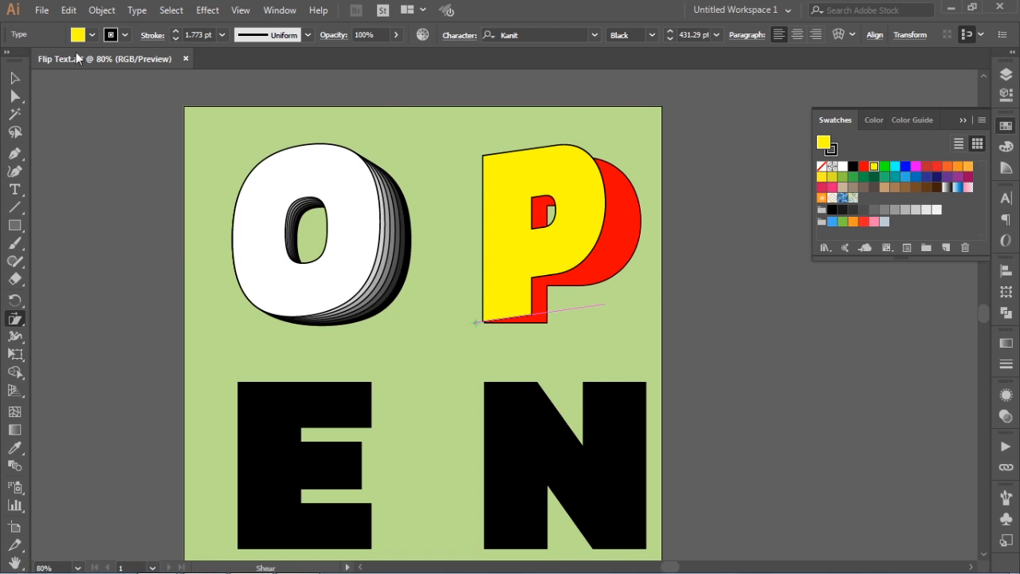
{"action": "left_click", "coordinate": [14, 77]}
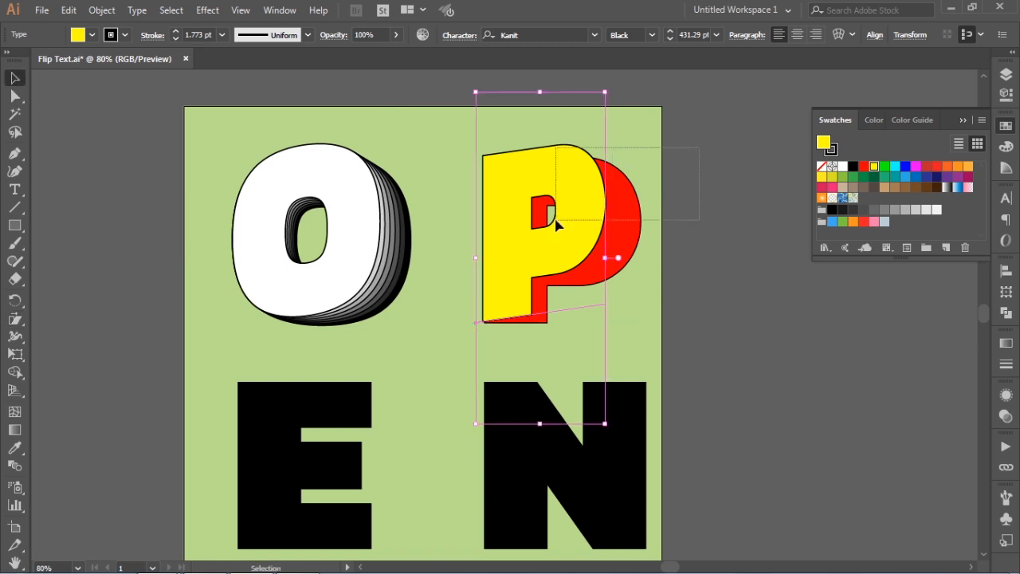
Make a blend between the sheared yellow P and the red P behind it.
{"action": "left_click", "coordinate": [99, 11]}
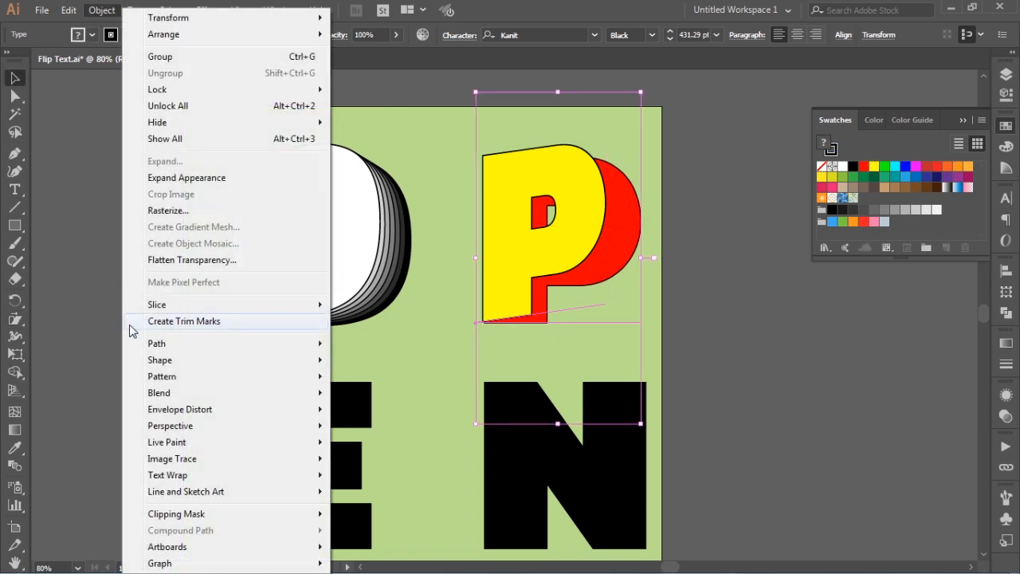
{"action": "mouse_move", "coordinate": [163, 392]}
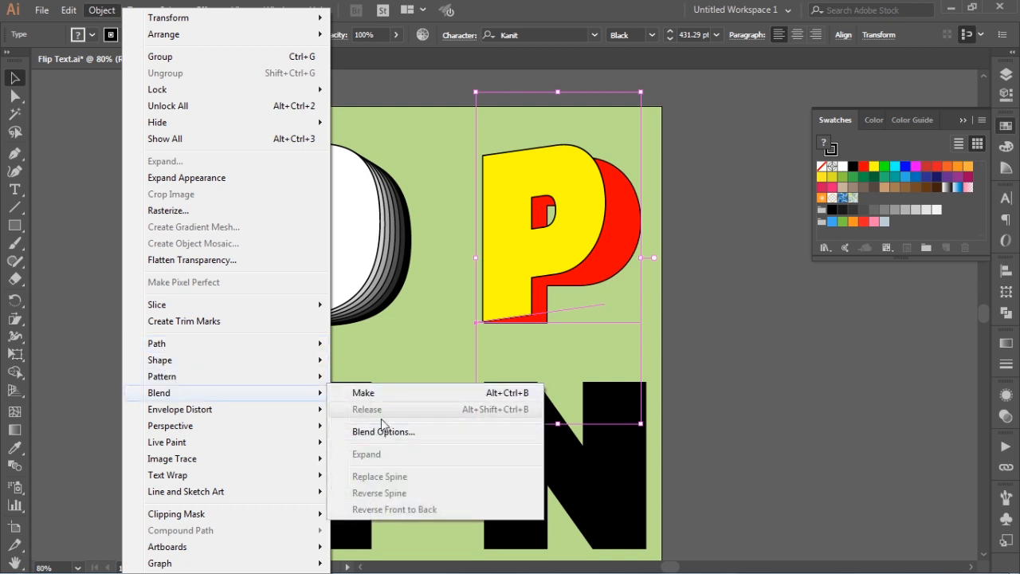
{"action": "left_click", "coordinate": [363, 392]}
Set the P blend's spacing to Specified Steps with 8 steps and preview it.
{"action": "left_click", "coordinate": [101, 10]}
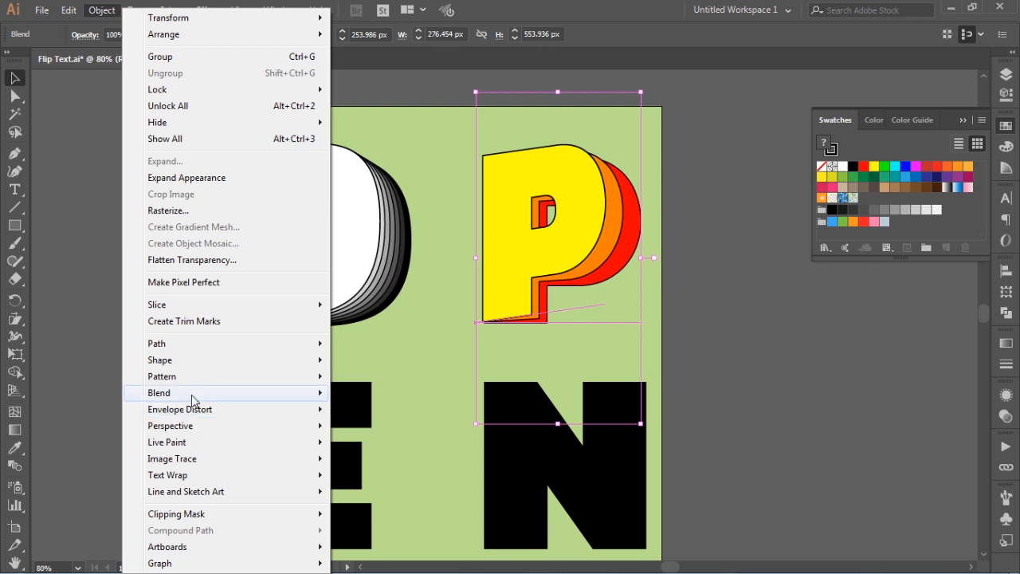
{"action": "mouse_move", "coordinate": [191, 395]}
{"action": "left_click", "coordinate": [350, 432]}
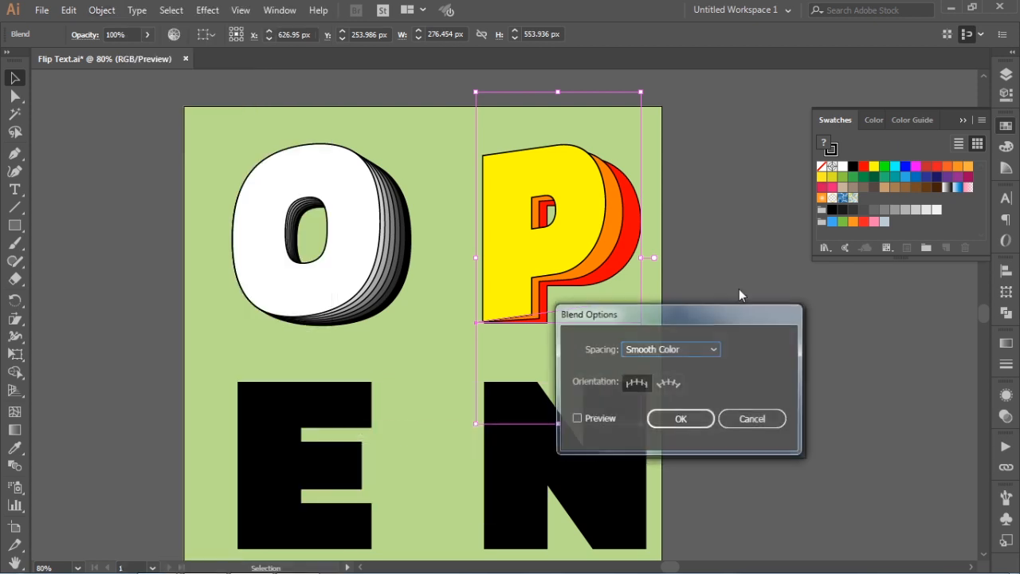
{"action": "left_click", "coordinate": [683, 349]}
{"action": "left_click", "coordinate": [692, 382]}
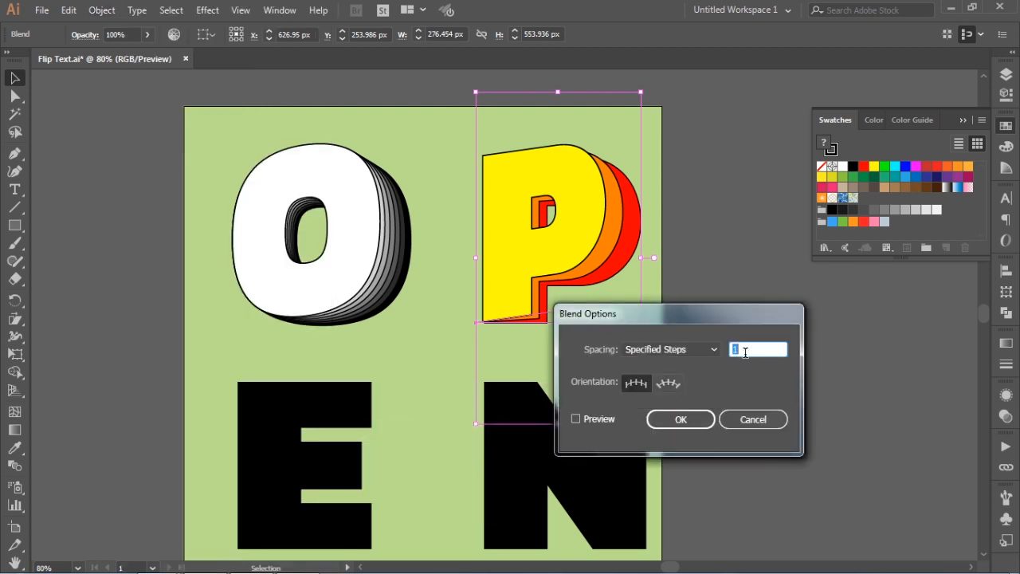
{"action": "type", "text": "8"}
{"action": "left_click", "coordinate": [602, 418]}
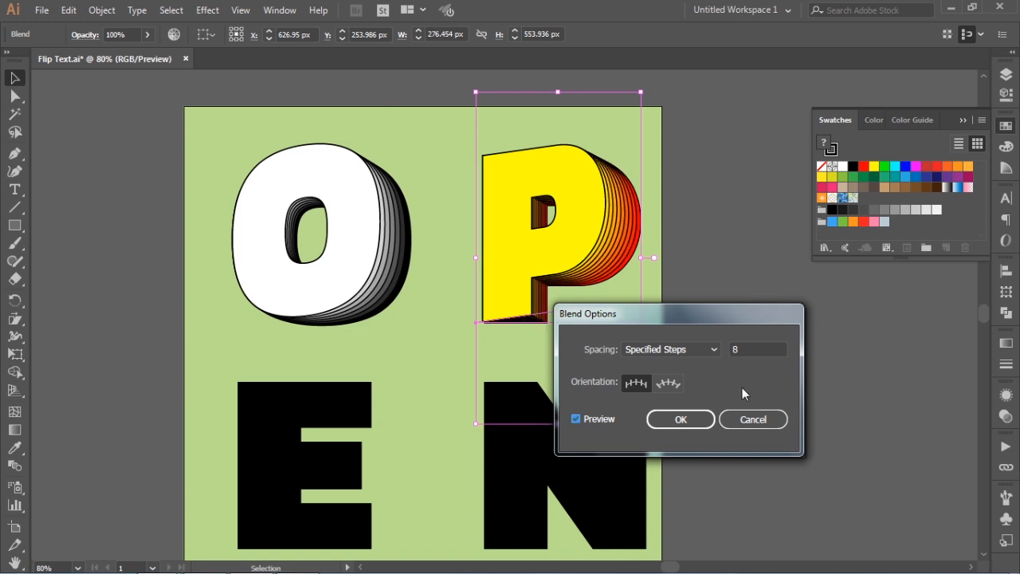
Lower the P blend's number of specified steps, apply the options and deselect the blend.
{"action": "left_click", "coordinate": [734, 351]}
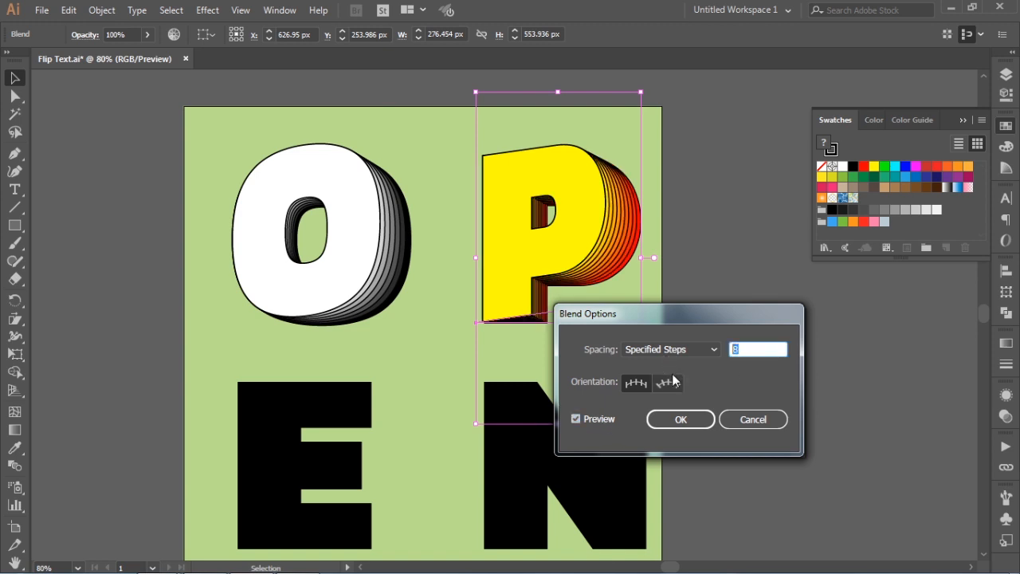
{"action": "left_click", "coordinate": [680, 419]}
{"action": "left_click", "coordinate": [732, 333]}
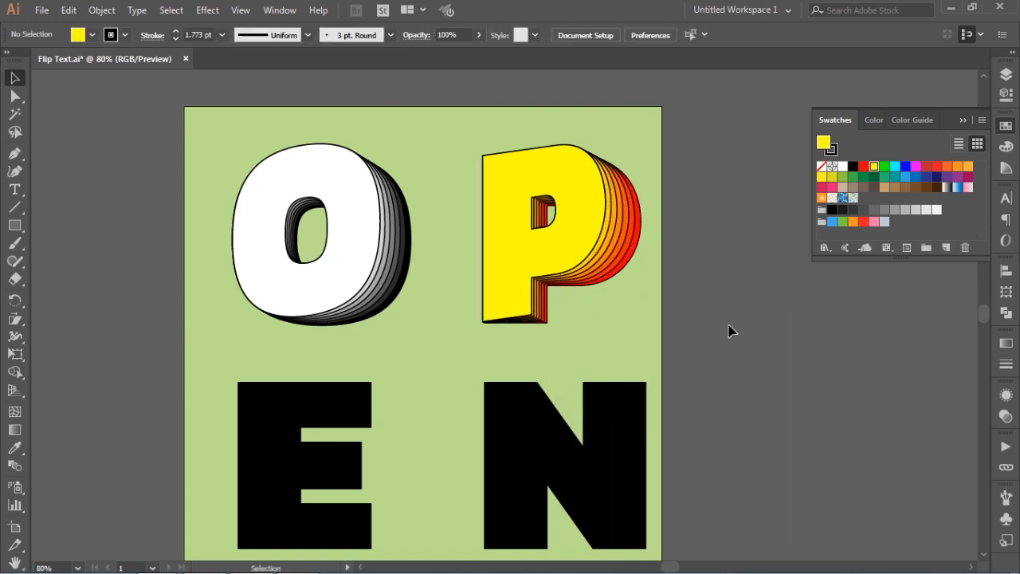
Recolor only the rear red P inside the blend to black and deselect it.
{"action": "key", "text": "a"}
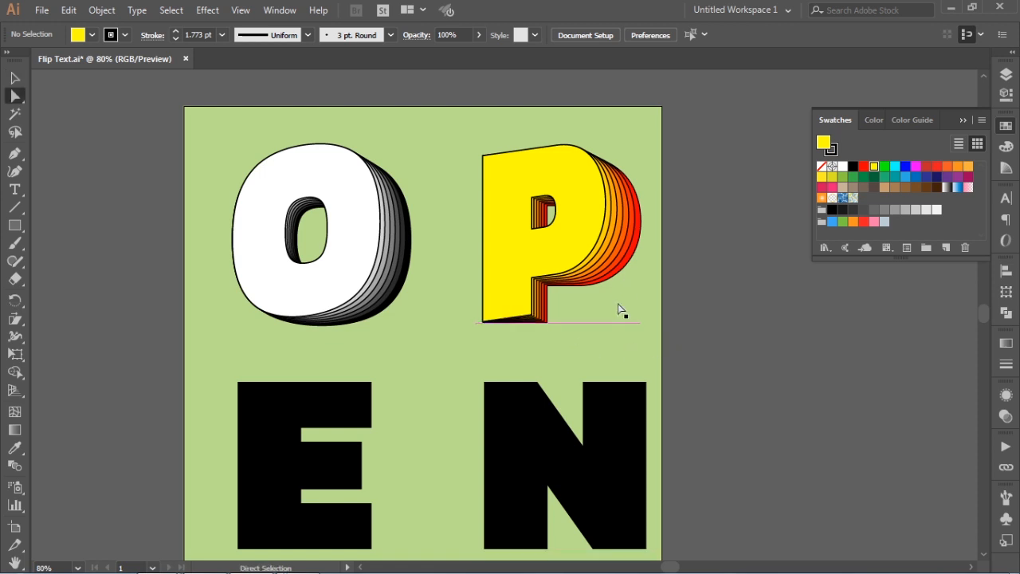
{"action": "left_click", "coordinate": [622, 329]}
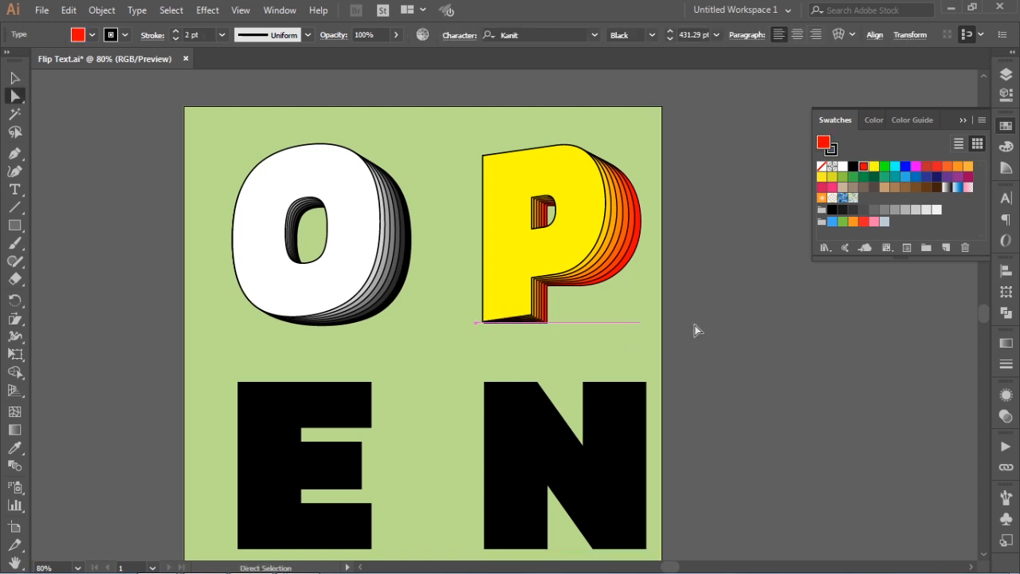
{"action": "left_click", "coordinate": [852, 165]}
{"action": "left_click", "coordinate": [748, 365]}
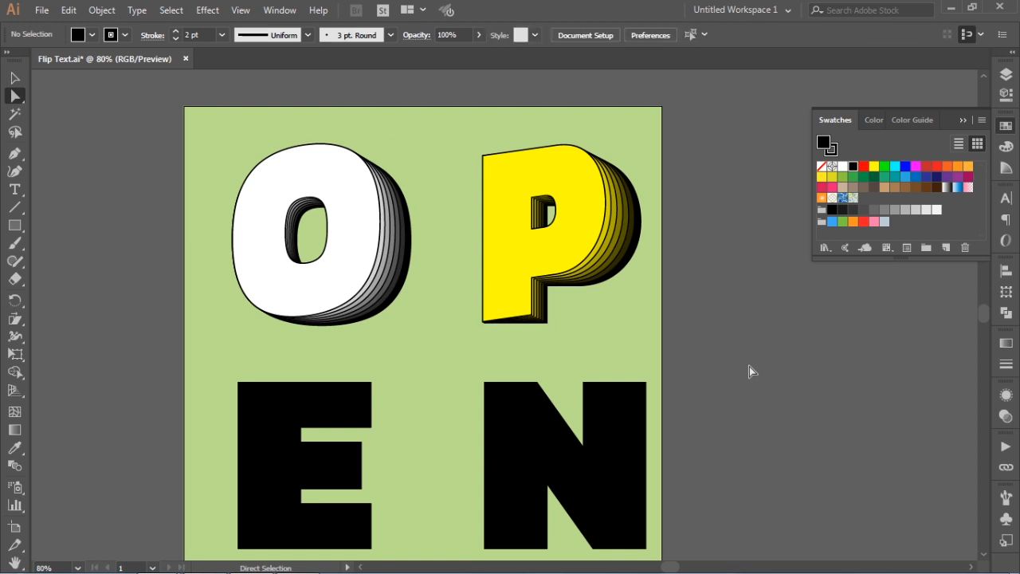
Paste a copy of the letter E directly in front of the original and fill the copy with pink.
{"action": "left_click", "coordinate": [14, 78]}
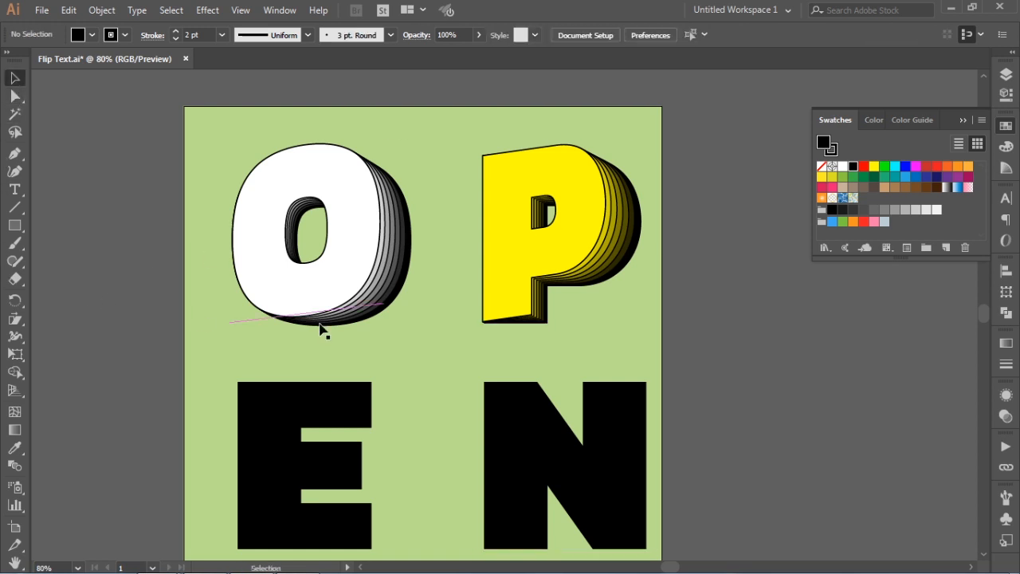
{"action": "left_click", "coordinate": [302, 417]}
{"action": "left_click_drag", "start_coordinate": [488, 418], "coordinate": [567, 335]}
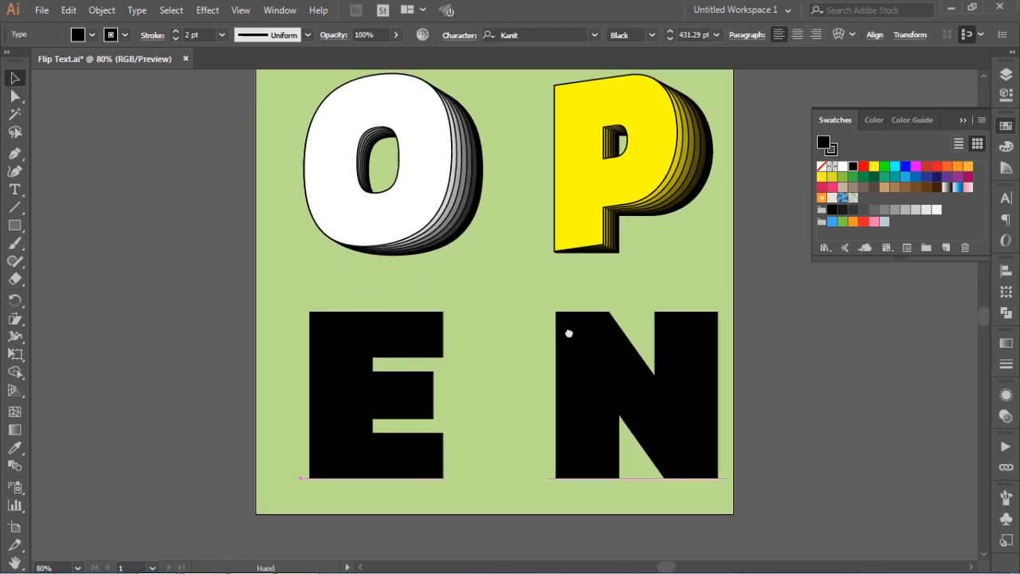
{"action": "left_click", "coordinate": [69, 14]}
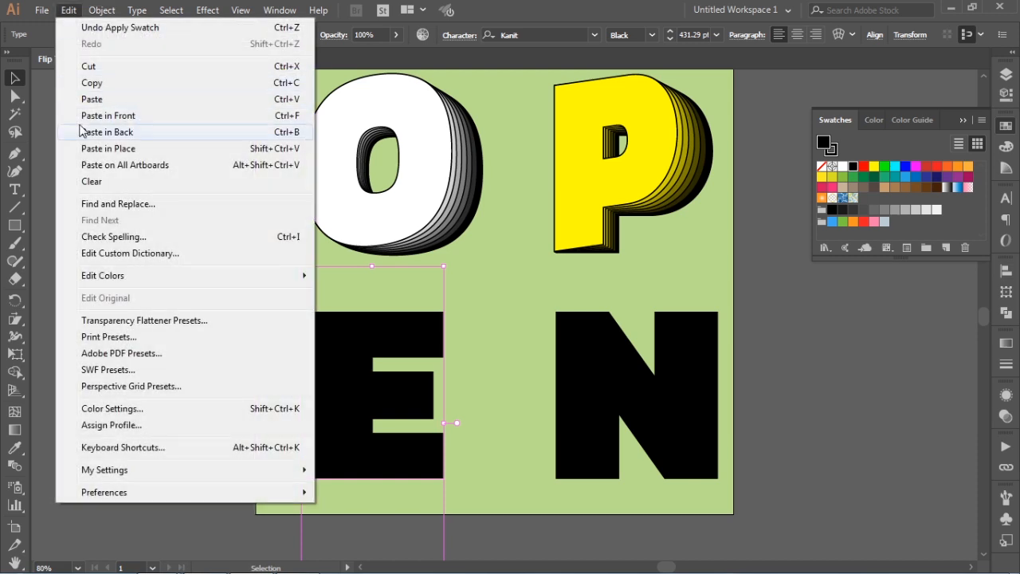
{"action": "left_click", "coordinate": [88, 83]}
{"action": "left_click", "coordinate": [68, 12]}
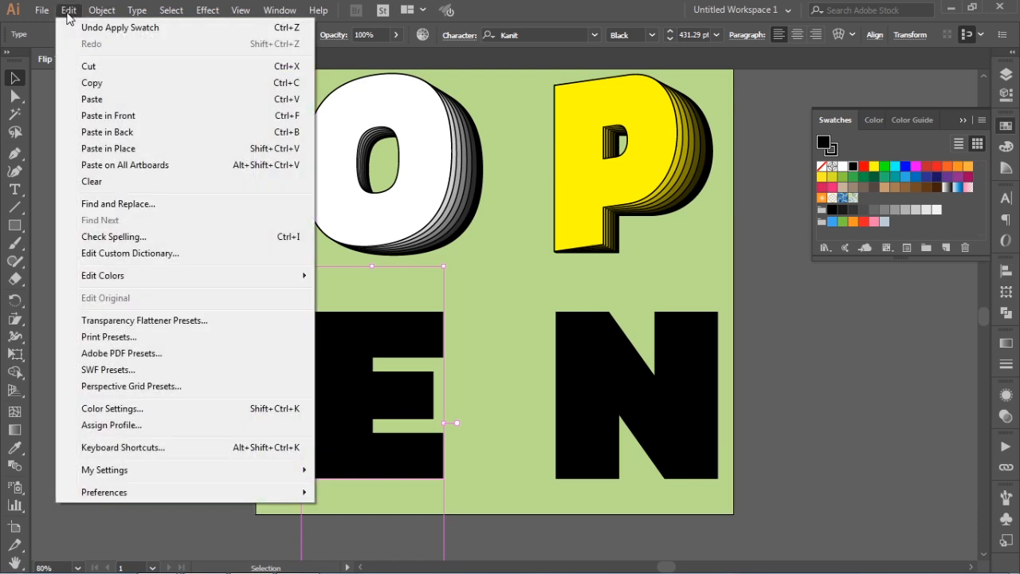
{"action": "left_click", "coordinate": [100, 117]}
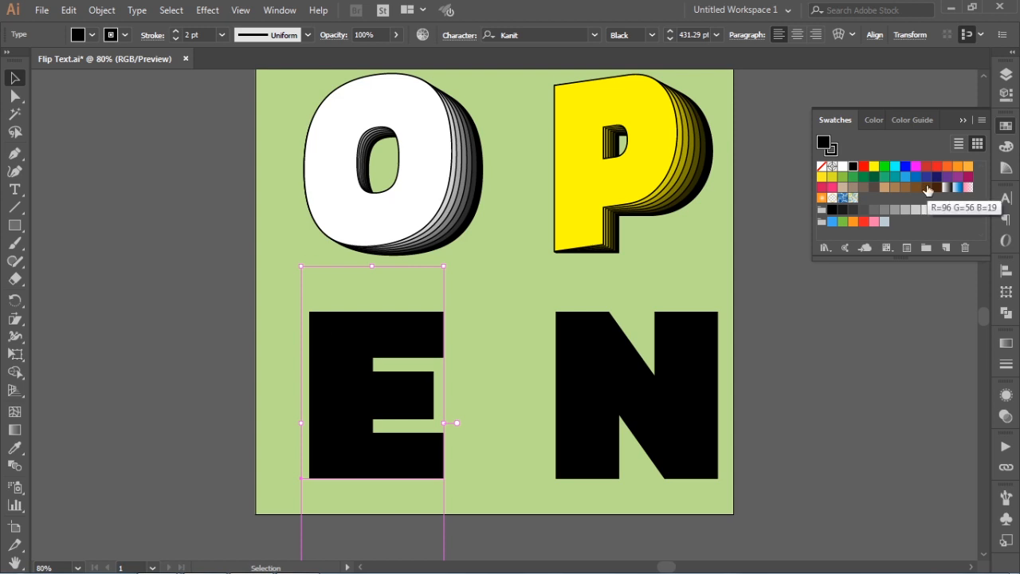
{"action": "left_click", "coordinate": [872, 223]}
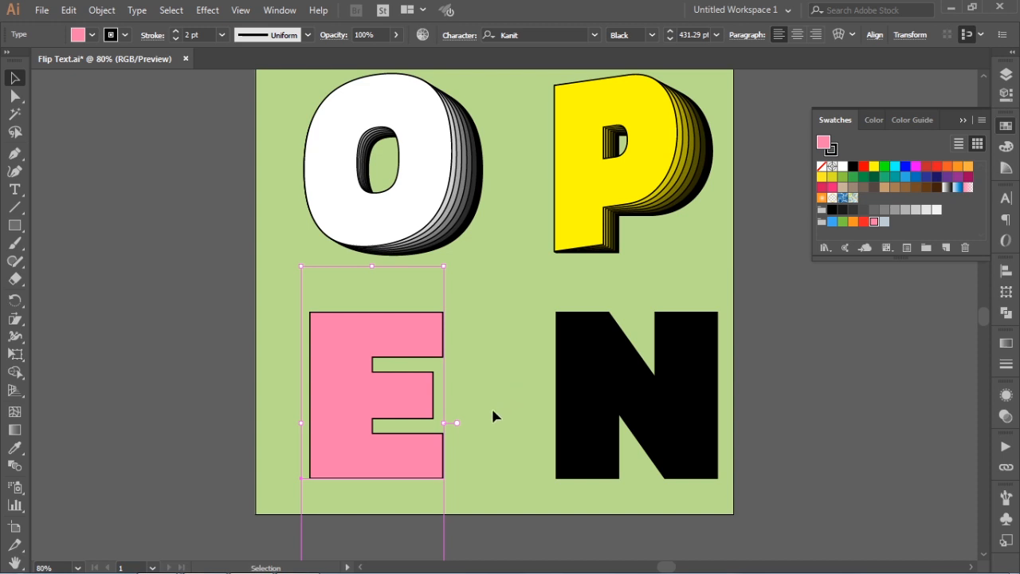
Narrow the pink E horizontally from its right side, then shear it vertically so its right side slants upward.
{"action": "left_click_drag", "start_coordinate": [444, 423], "coordinate": [397, 428]}
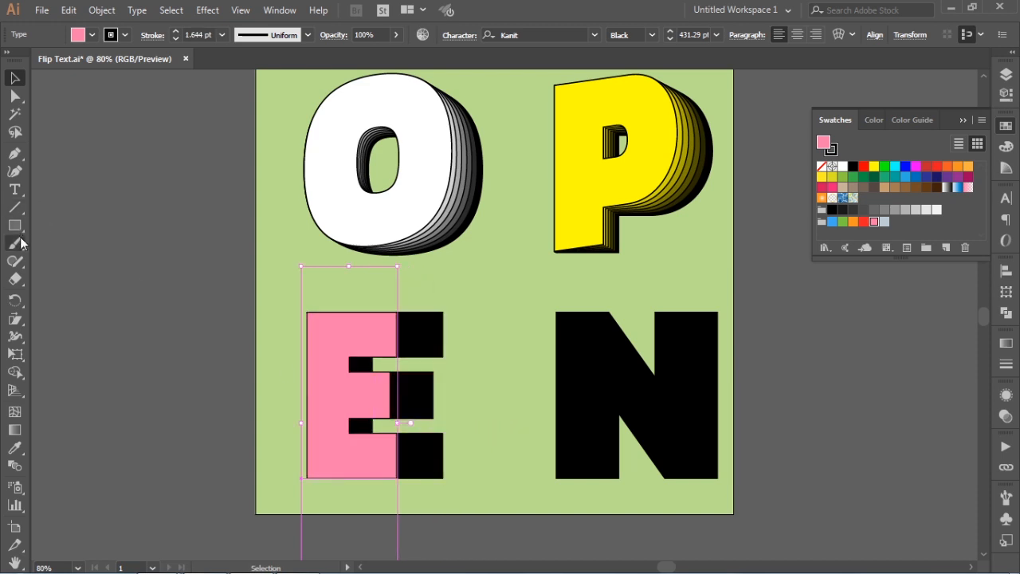
{"action": "left_click", "coordinate": [16, 320]}
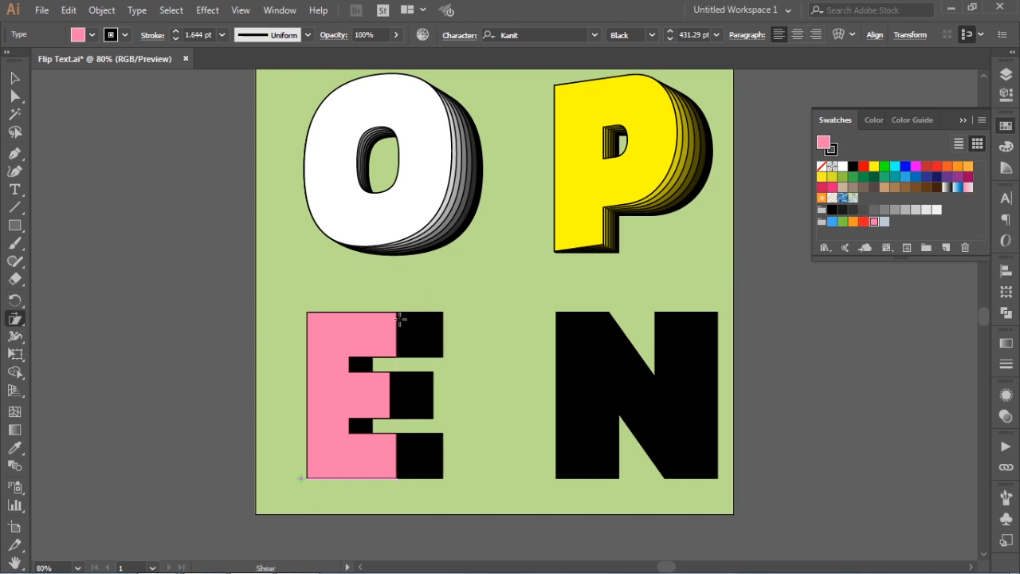
{"action": "left_click_drag", "start_coordinate": [394, 324], "coordinate": [395, 303]}
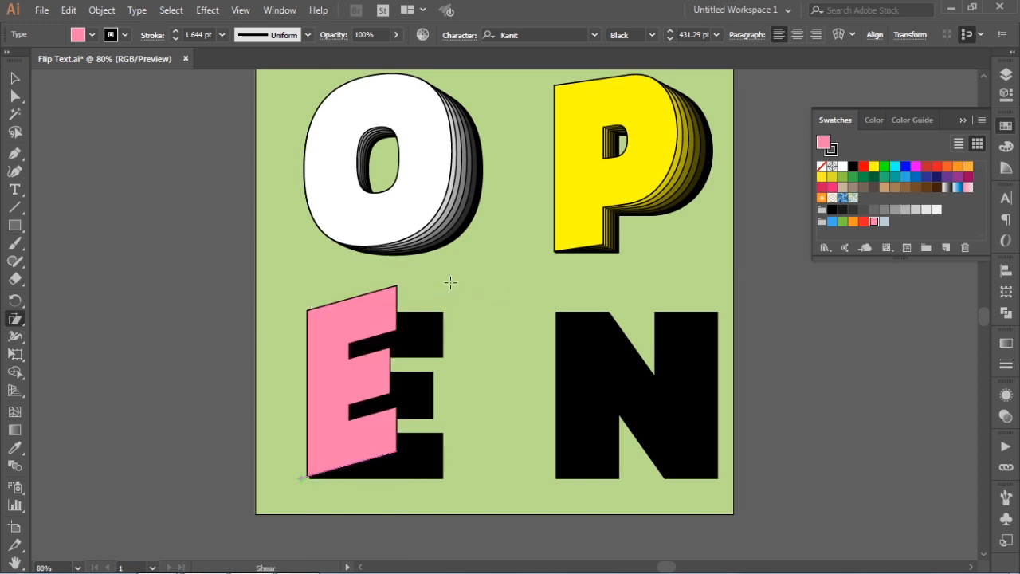
{"action": "left_click", "coordinate": [17, 80]}
{"action": "left_click_drag", "start_coordinate": [239, 331], "coordinate": [468, 386]}
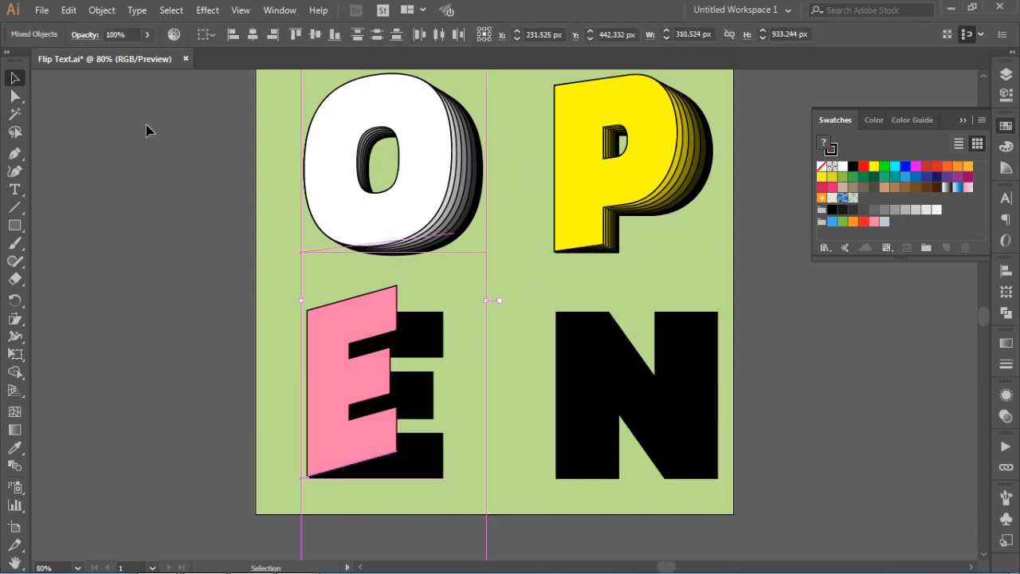
{"action": "left_click", "coordinate": [101, 10]}
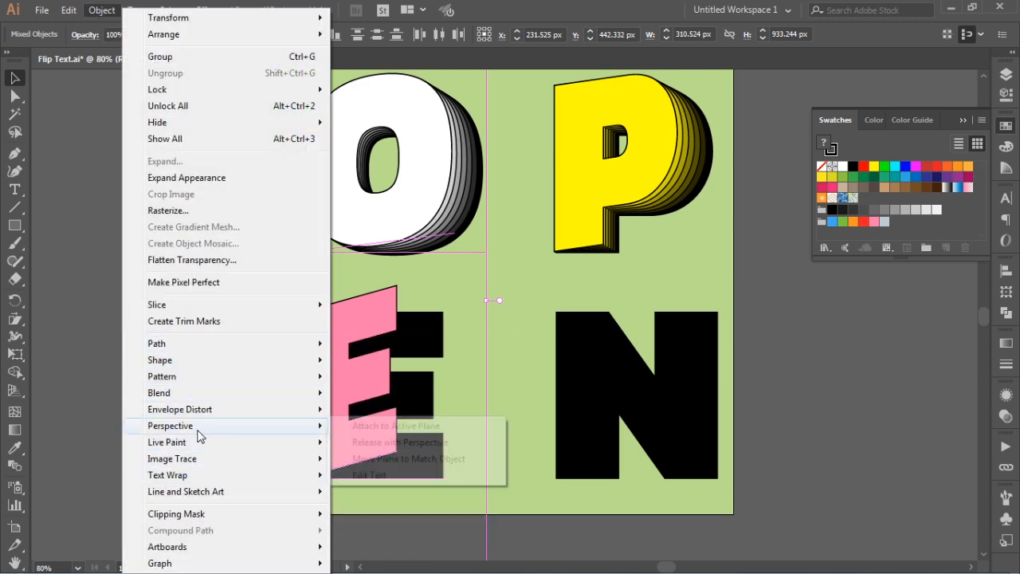
{"action": "mouse_move", "coordinate": [208, 398]}
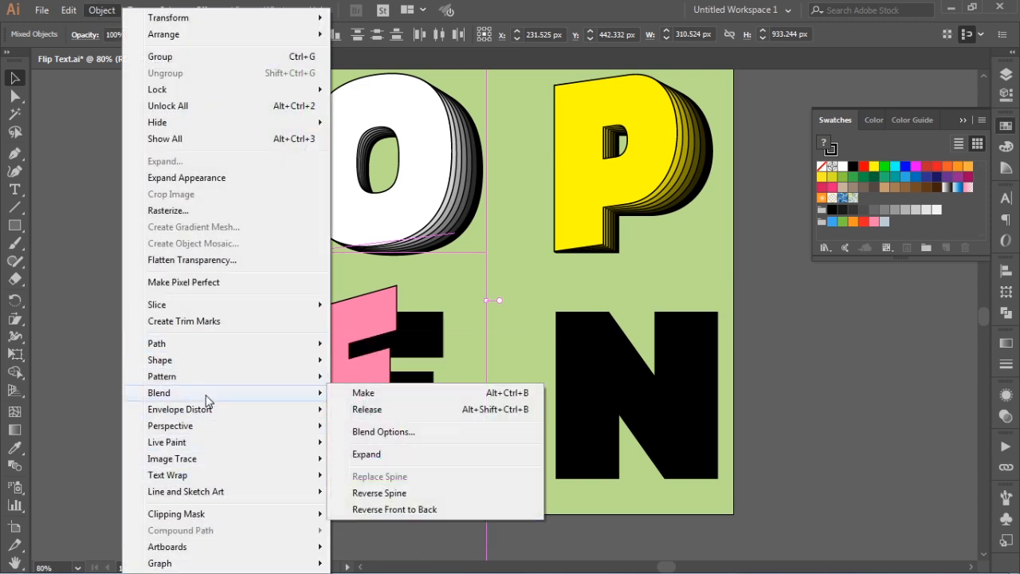
{"action": "left_click", "coordinate": [404, 392]}
{"action": "left_click", "coordinate": [98, 14]}
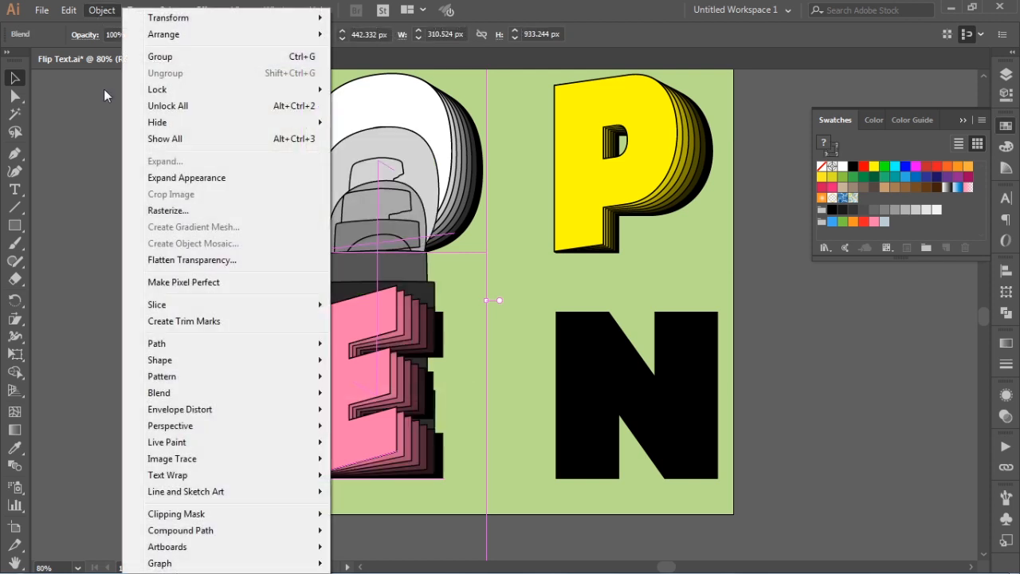
{"action": "left_click", "coordinate": [82, 278]}
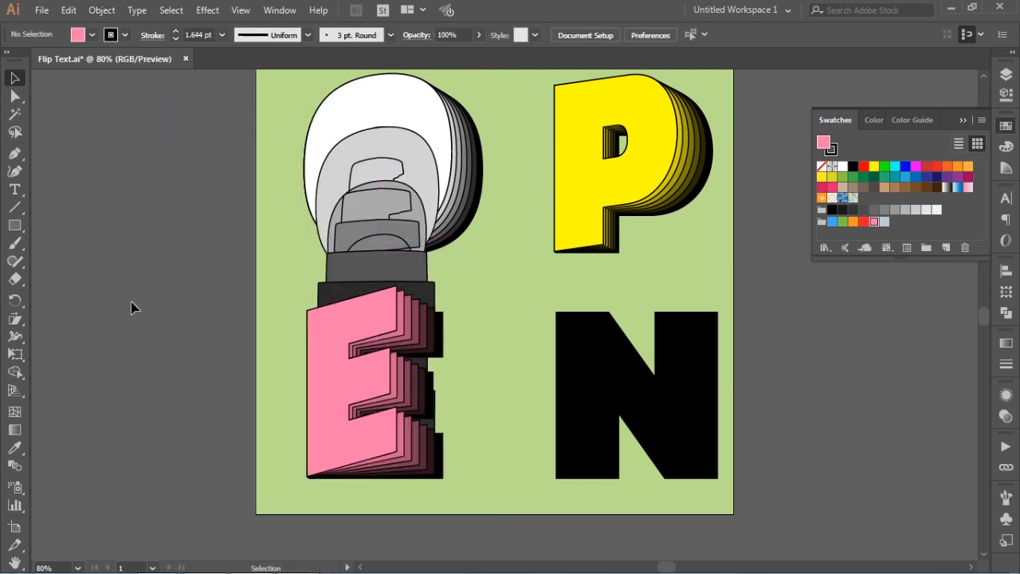
{"action": "key", "text": "ctrl+z"}
Make a blend between only the sheared pink E and the black E behind it.
{"action": "left_click_drag", "start_coordinate": [230, 426], "coordinate": [396, 481]}
{"action": "left_click", "coordinate": [92, 13]}
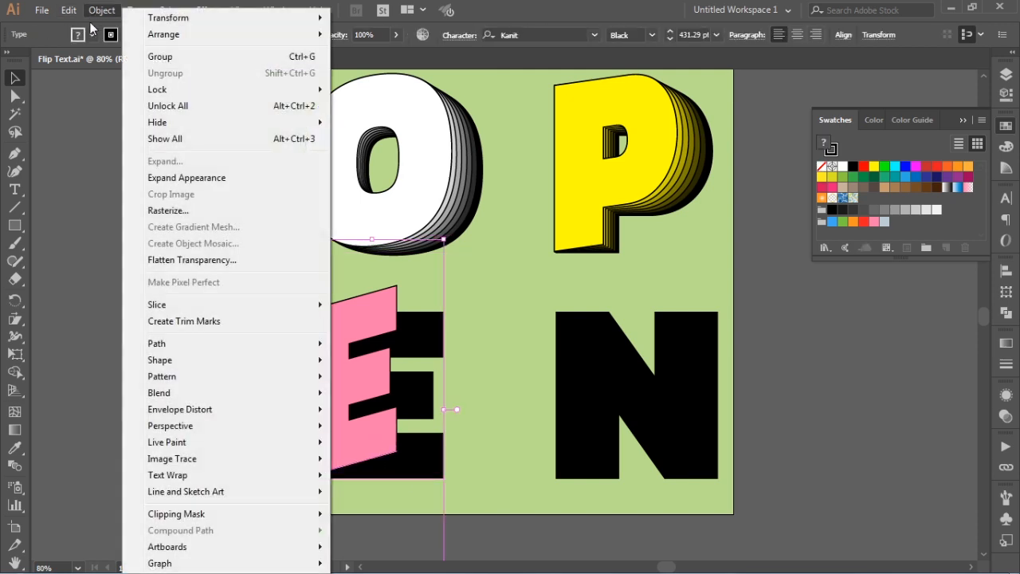
{"action": "mouse_move", "coordinate": [200, 397]}
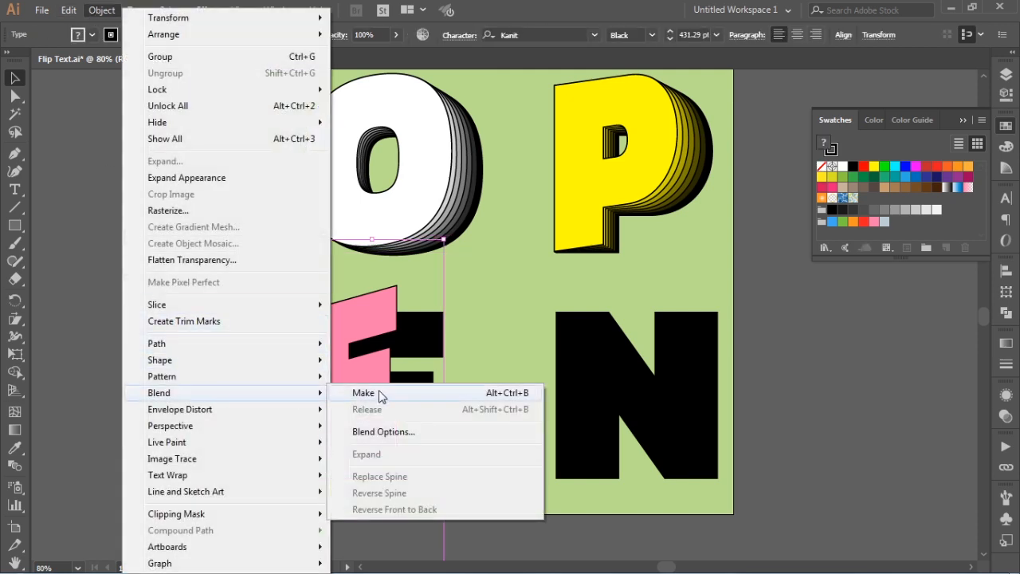
{"action": "left_click", "coordinate": [377, 393]}
Set the E blend's spacing to Specified Steps with 5 steps, preview and apply it, and deselect the blend.
{"action": "left_click", "coordinate": [102, 10]}
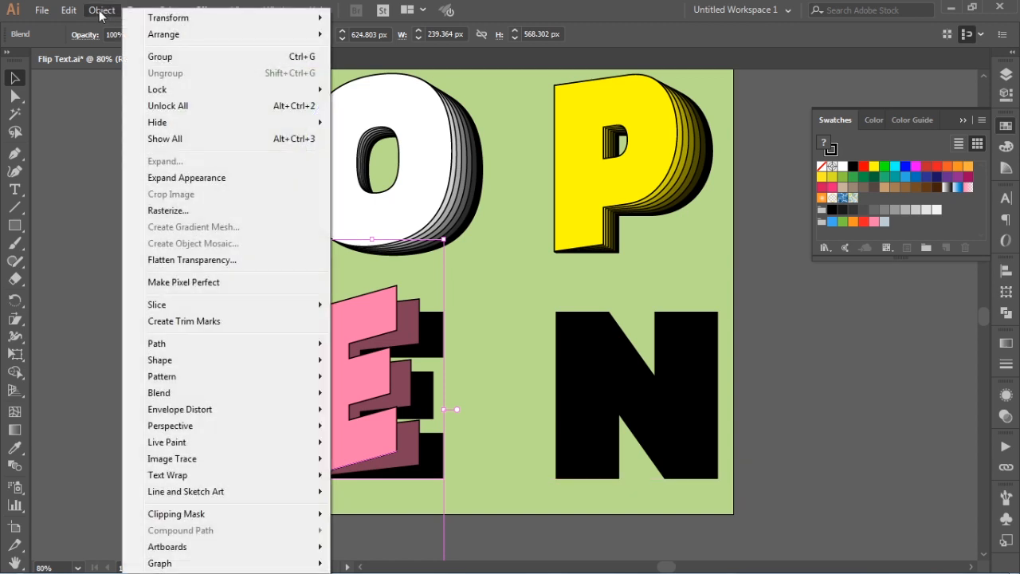
{"action": "mouse_move", "coordinate": [169, 392]}
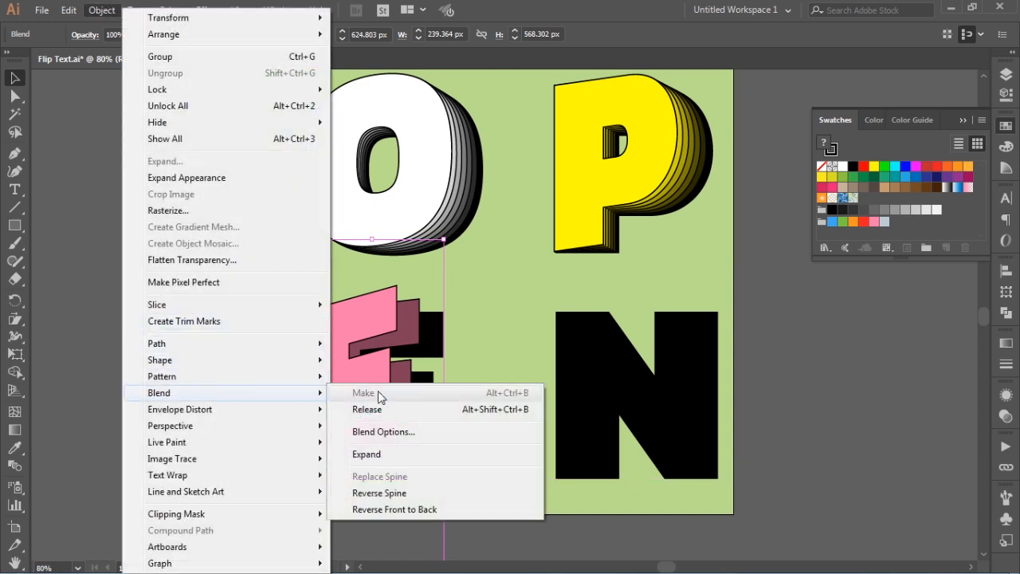
{"action": "left_click", "coordinate": [398, 431]}
{"action": "left_click", "coordinate": [705, 349]}
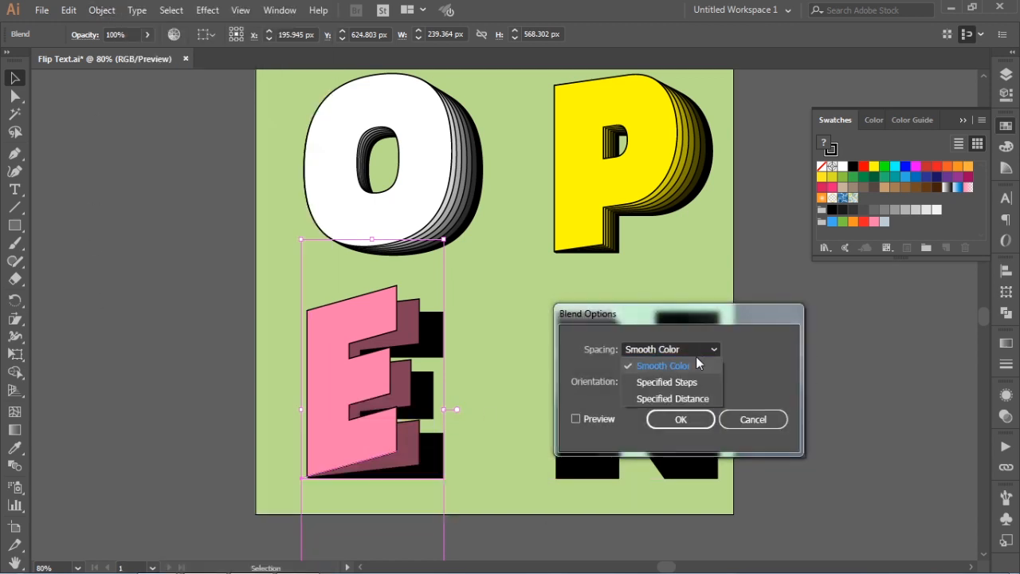
{"action": "left_click", "coordinate": [657, 373]}
{"action": "type", "text": "5"}
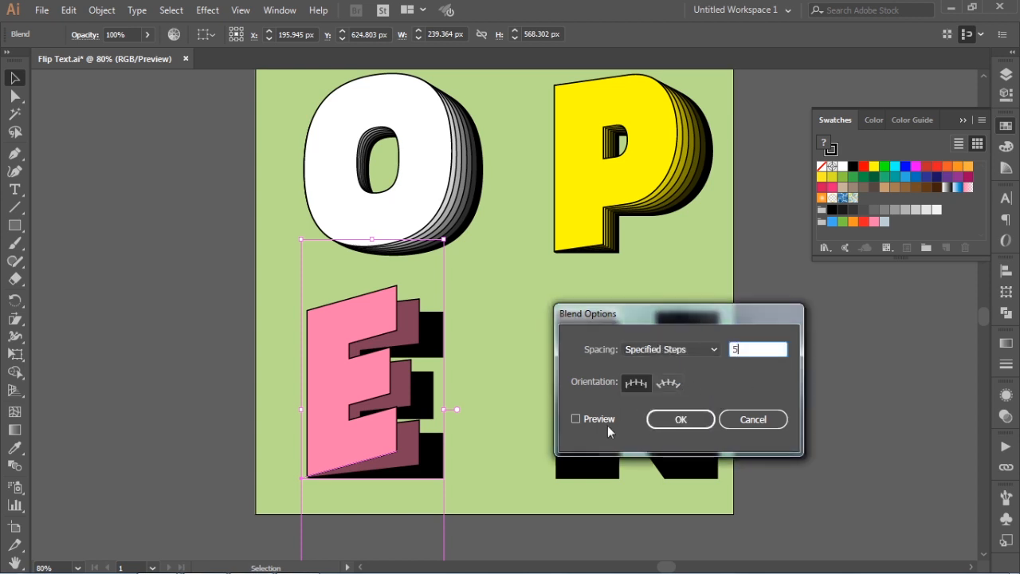
{"action": "left_click", "coordinate": [598, 419]}
{"action": "left_click", "coordinate": [677, 420]}
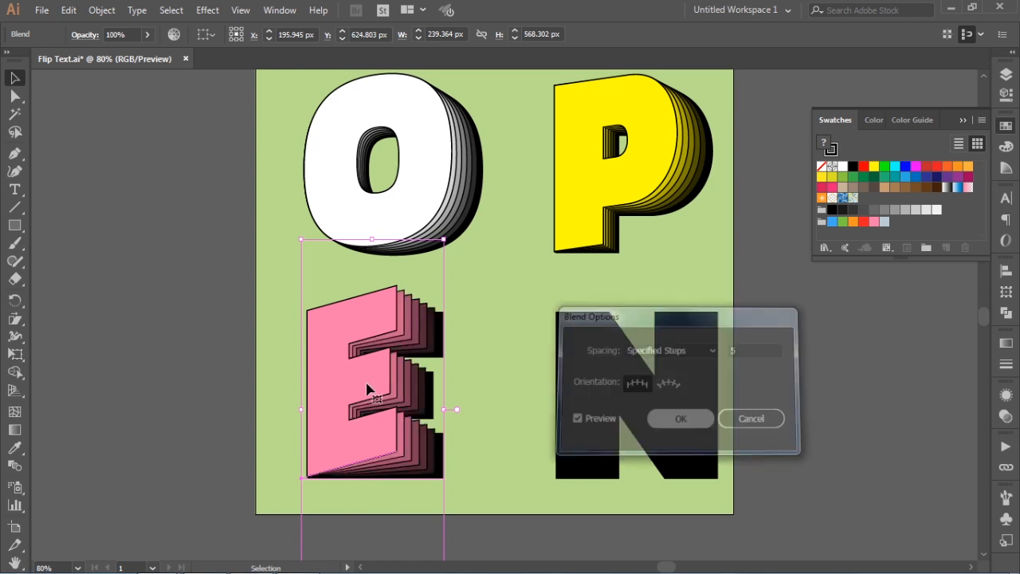
{"action": "left_click", "coordinate": [165, 318]}
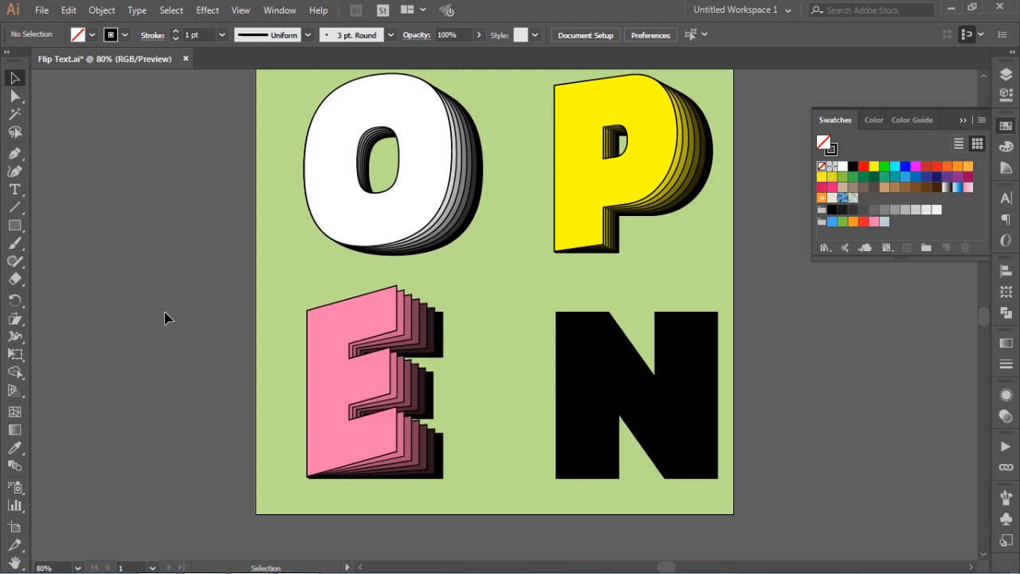